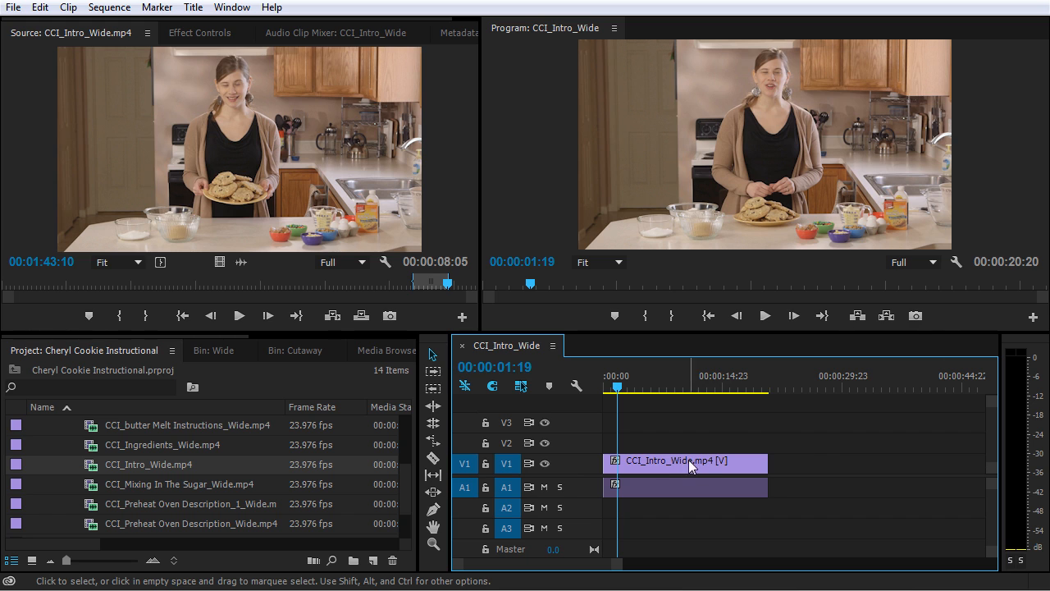
Move the playhead to 00:00:14:02 in the CCI_Intro_Wide sequence.
click(625, 385)
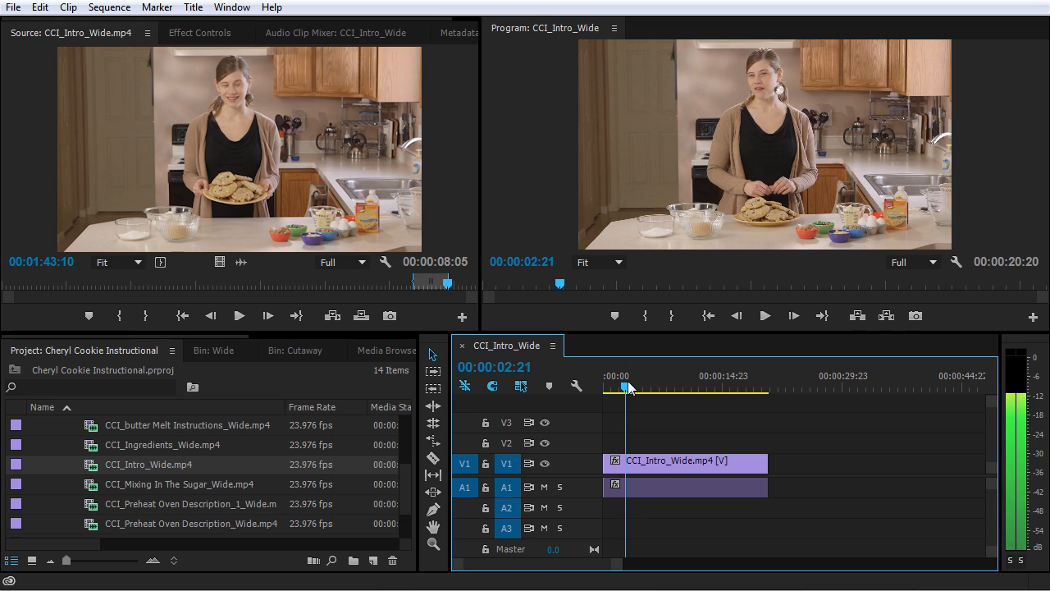
drag(628, 387, 718, 397)
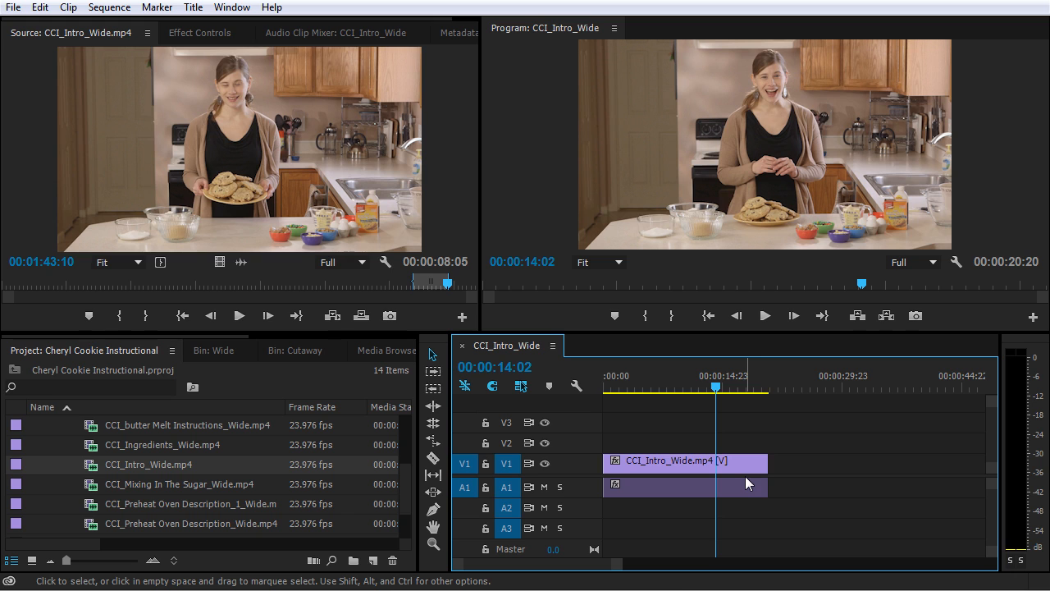
key(equal)
key(minus)
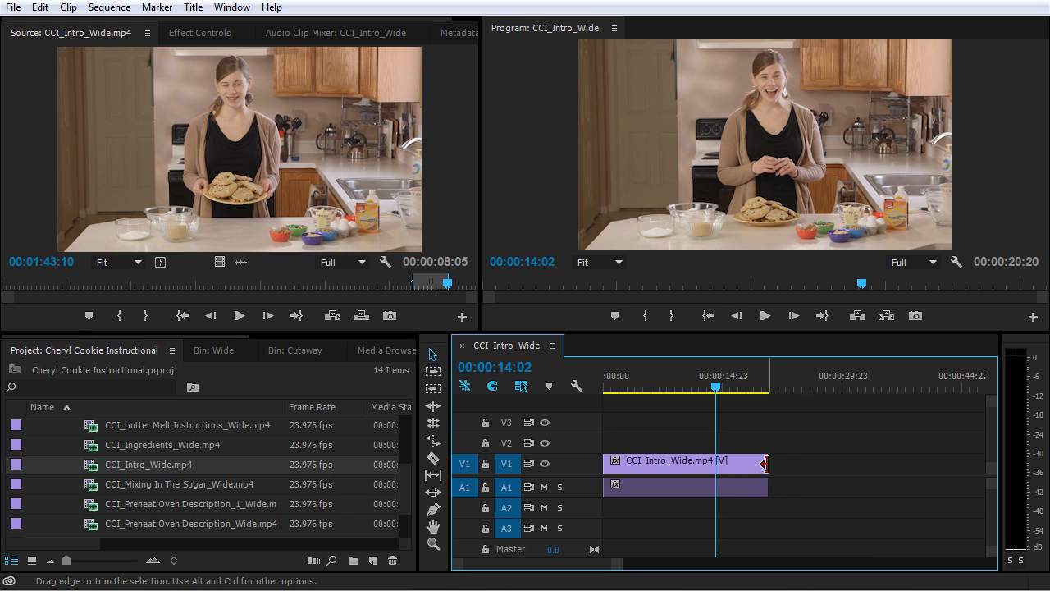
Trim the clip's end back to the playhead, then extend it out to its original end.
drag(764, 464, 716, 468)
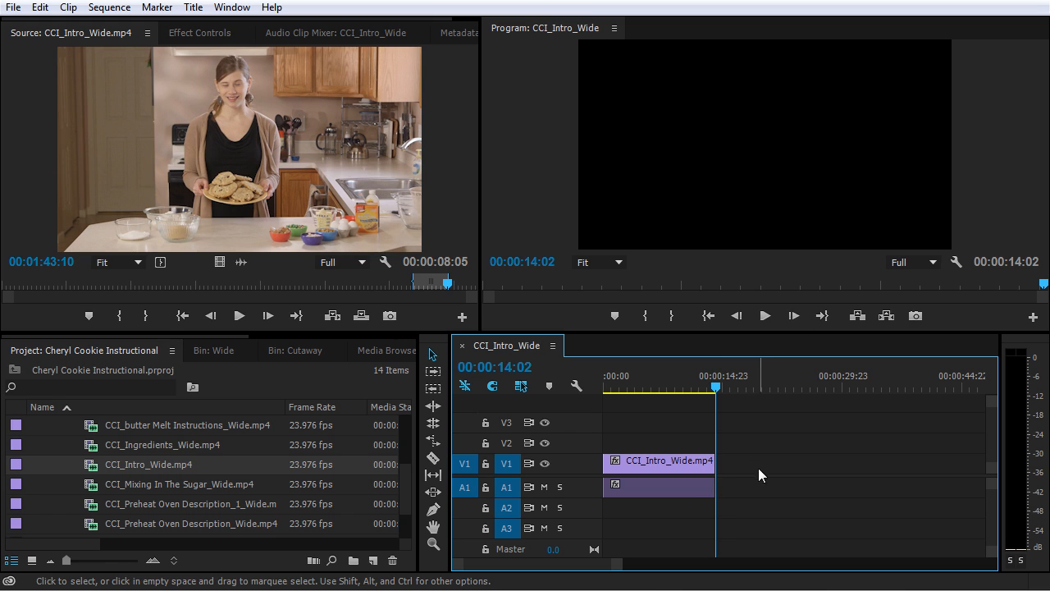
drag(715, 462, 768, 463)
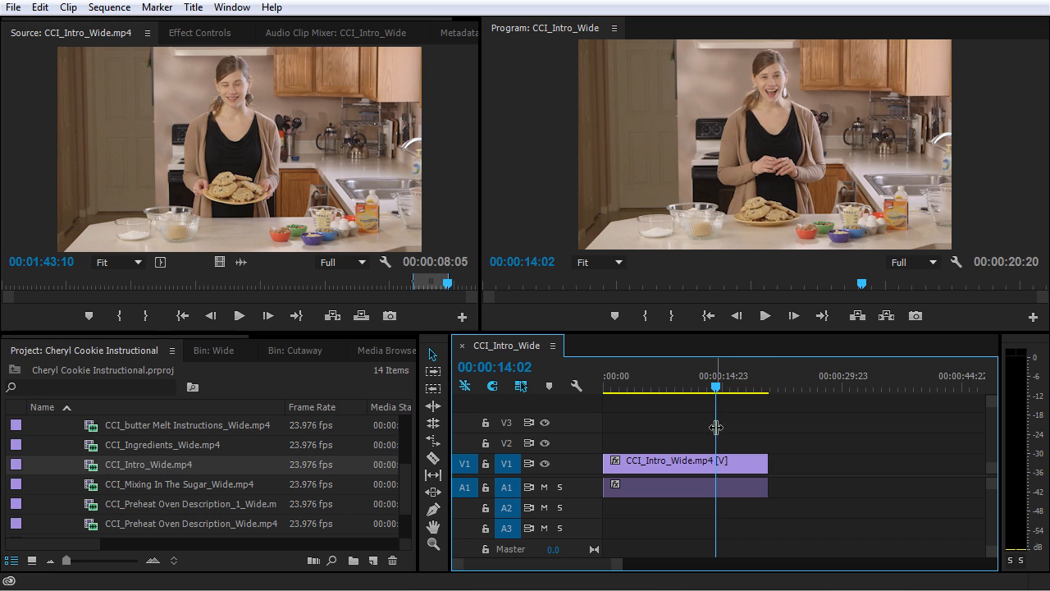
Cut the clip at the playhead with the Razor tool and return to the Selection tool.
click(433, 460)
click(722, 484)
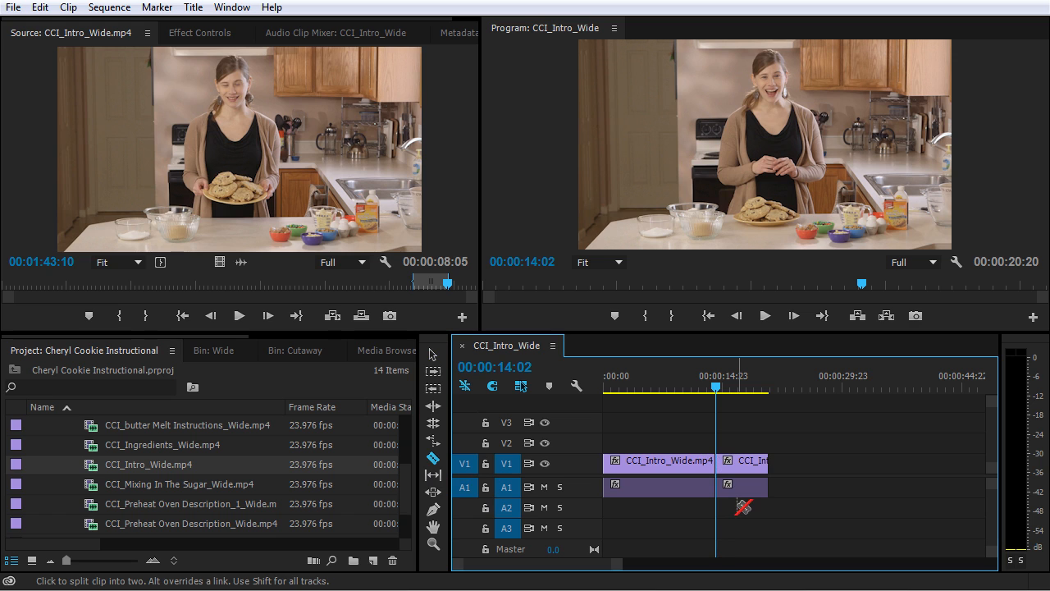
click(432, 355)
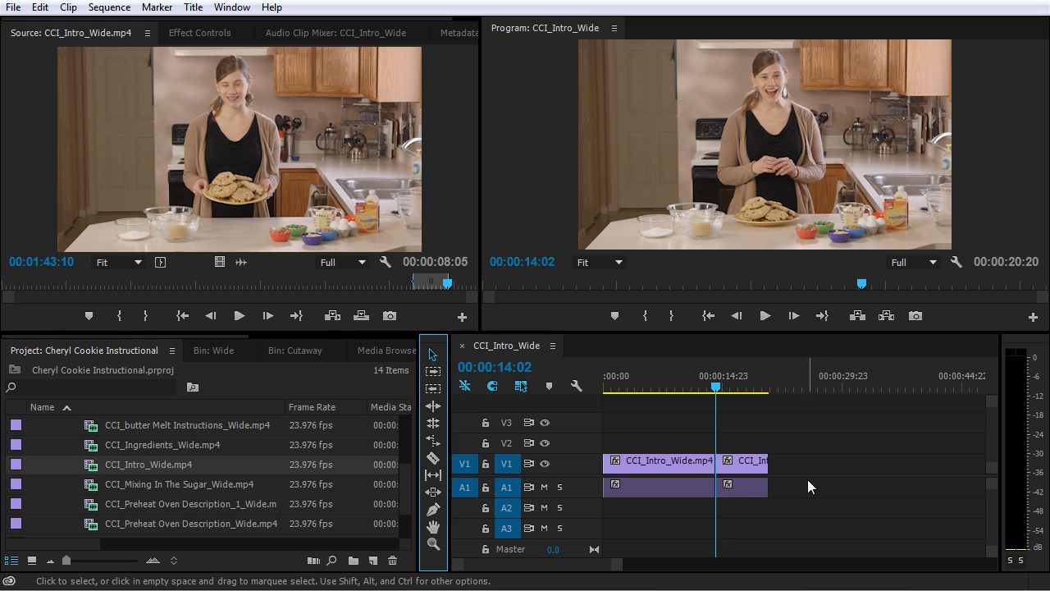
Select the clip portion after the cut, delete it, and undo the deletion.
drag(801, 449, 746, 518)
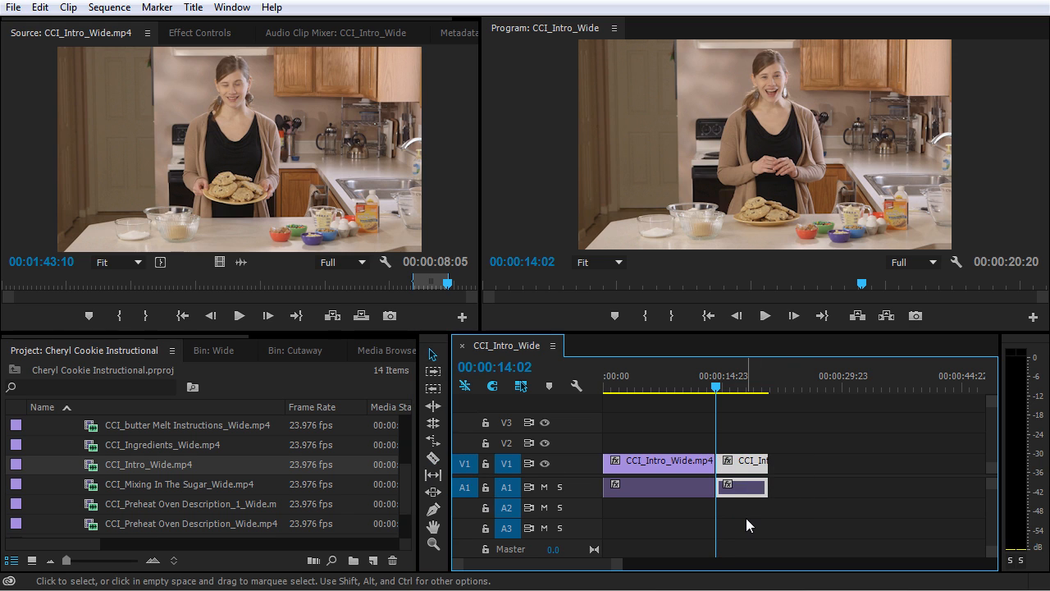
key(Delete)
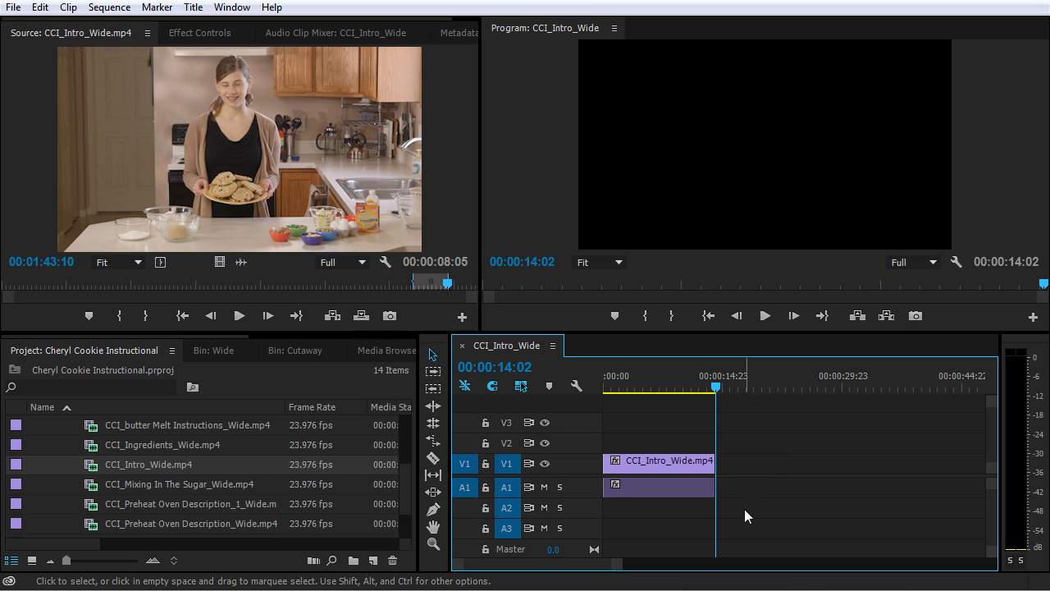
key(ctrl+z)
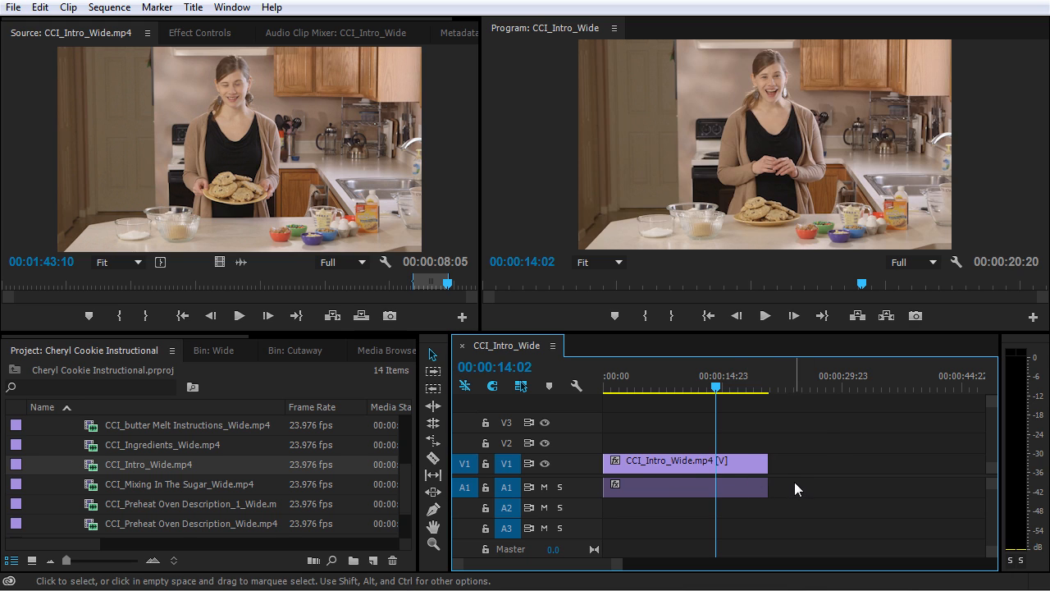
Split the clip at the playhead with Add Edit, then undo the split.
key(ctrl+k)
key(=)
key(=)
key(=)
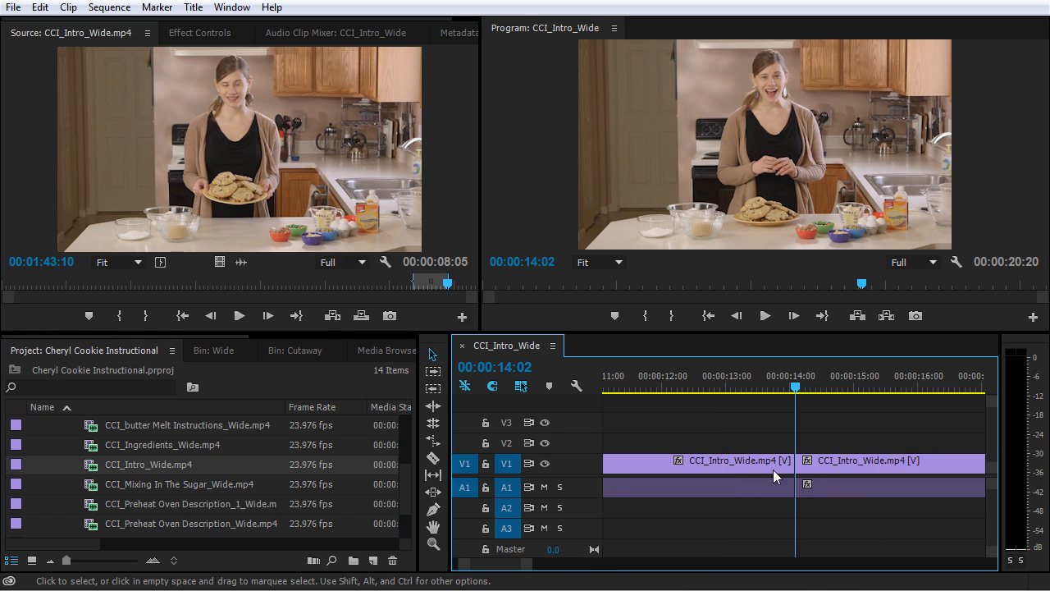
click(792, 390)
drag(793, 387, 777, 389)
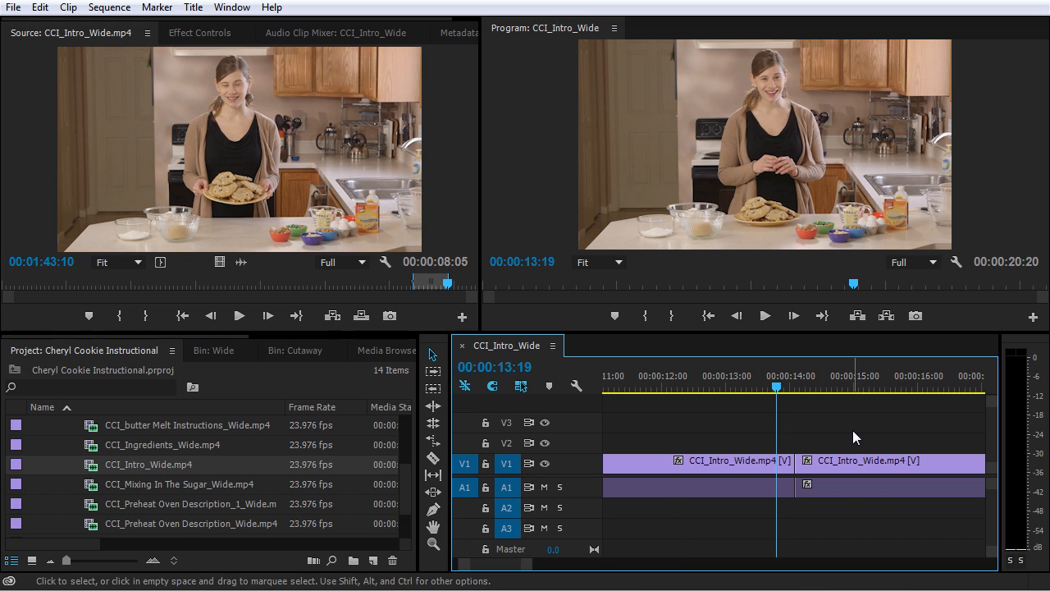
key(ctrl+z)
Disable V1 track targeting and add an edit at 00:00:14:02 on the audio track only.
click(508, 464)
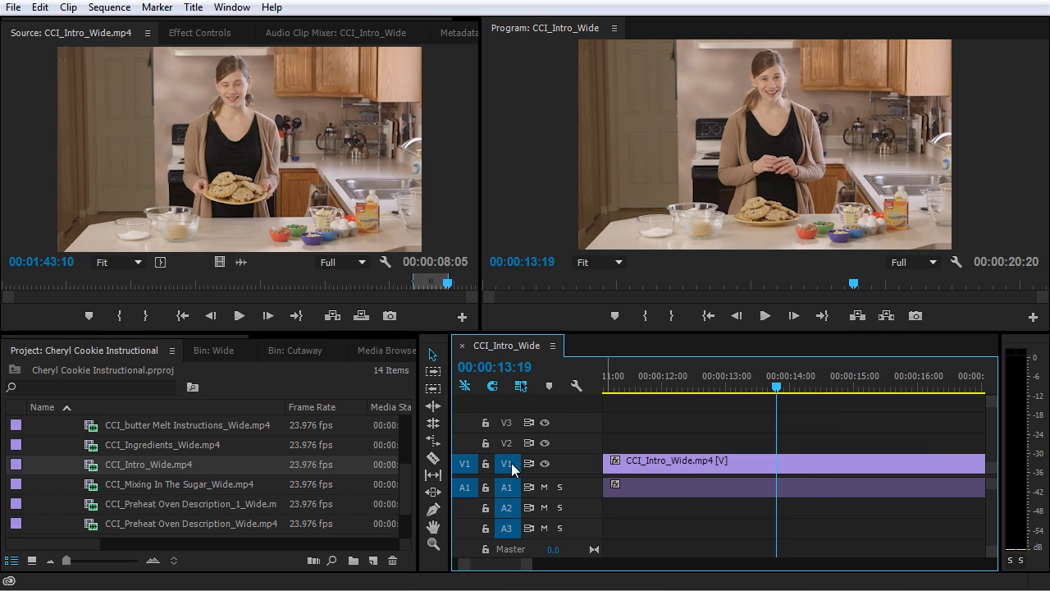
drag(744, 386, 796, 387)
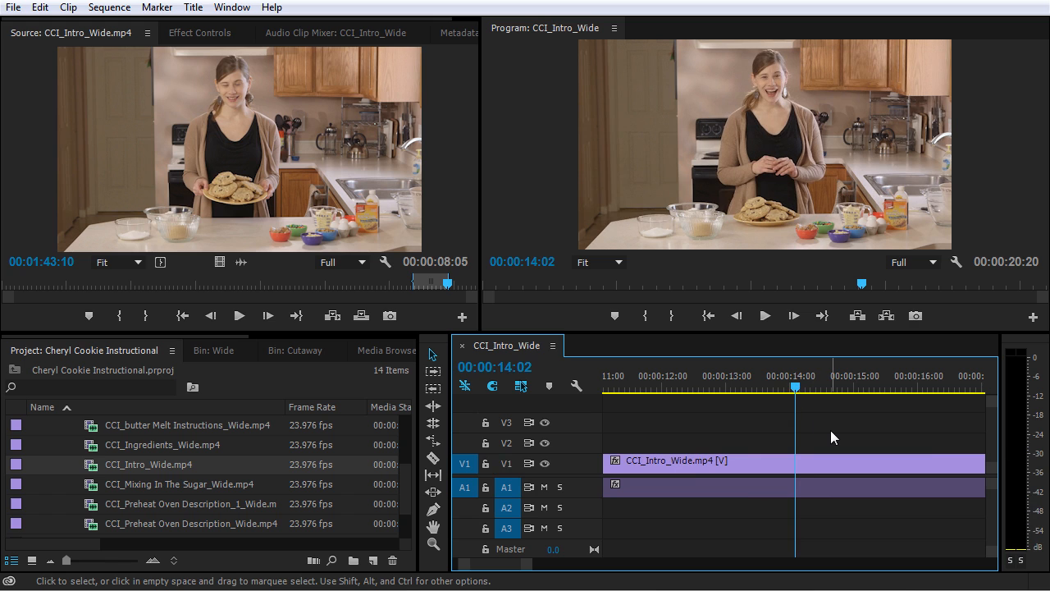
key(ctrl+k)
Nudge the playhead back three frames, select the audio portion after the cut, and undo the edit.
key(Left)
key(Left)
key(Left)
key(Left)
key(Left)
key(Left)
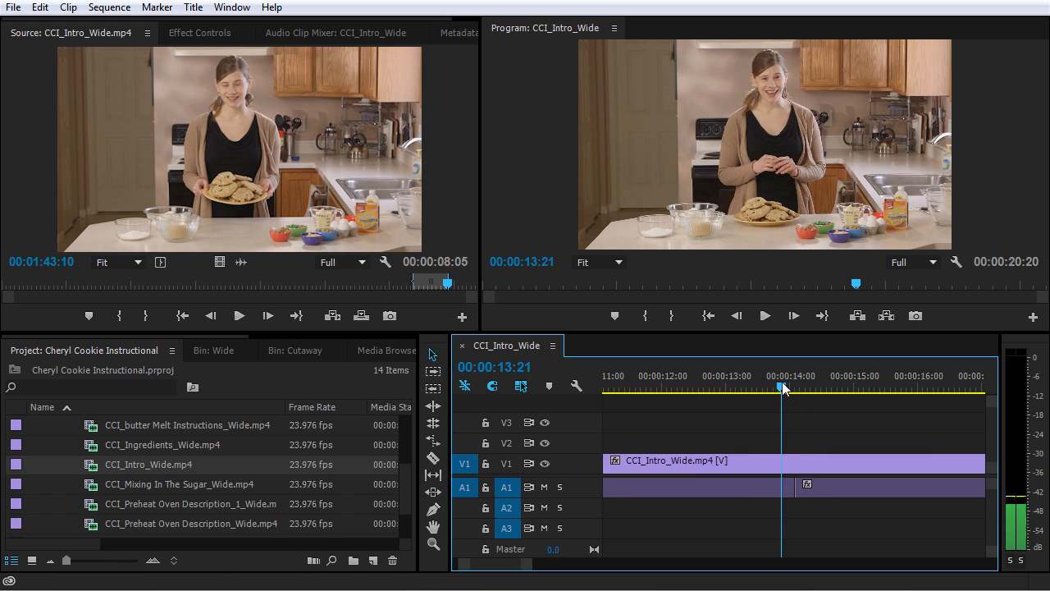
click(828, 488)
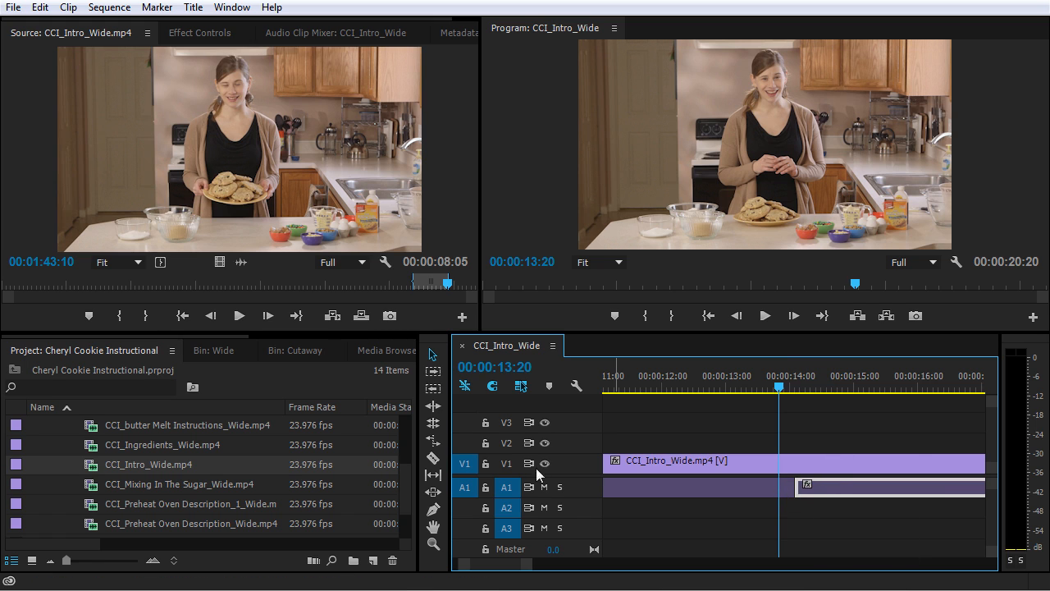
key(ctrl+z)
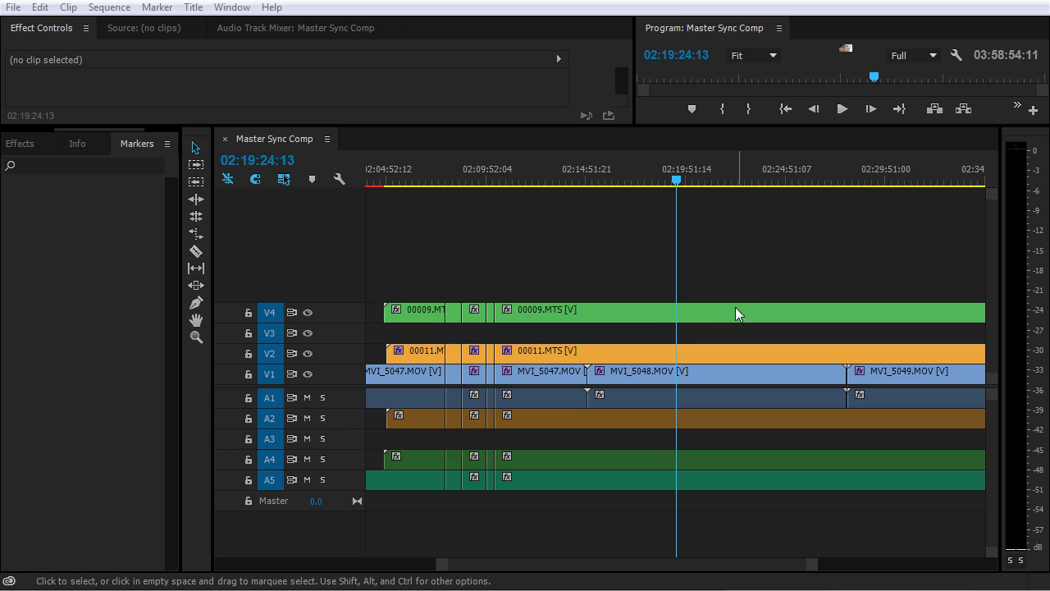
In the Master Sync Comp sequence, select the 00009.MTS clip on V4 and add an edit at the playhead.
click(724, 312)
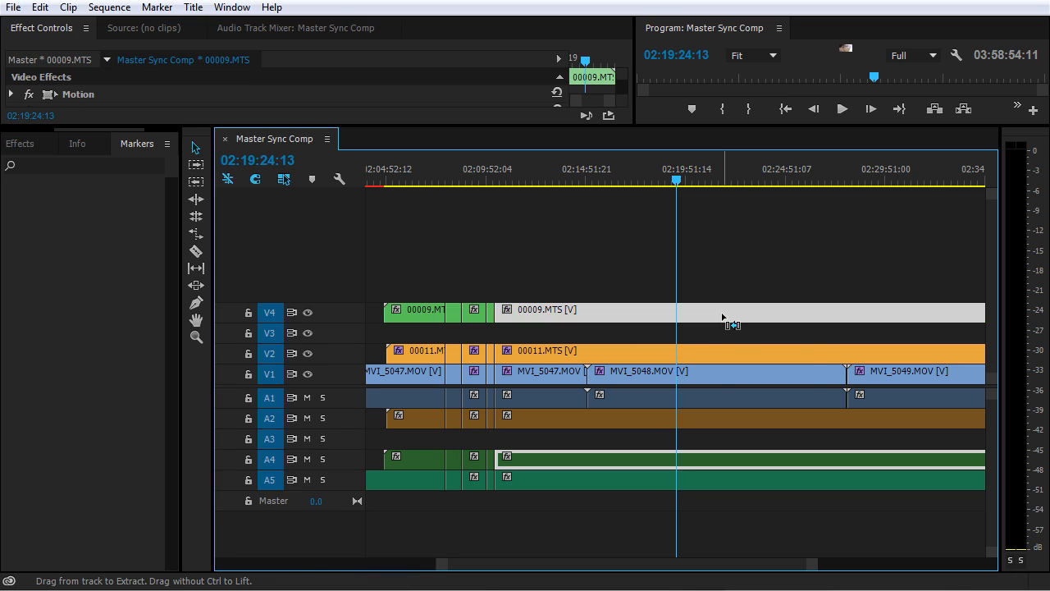
key(ctrl+k)
drag(676, 179, 643, 179)
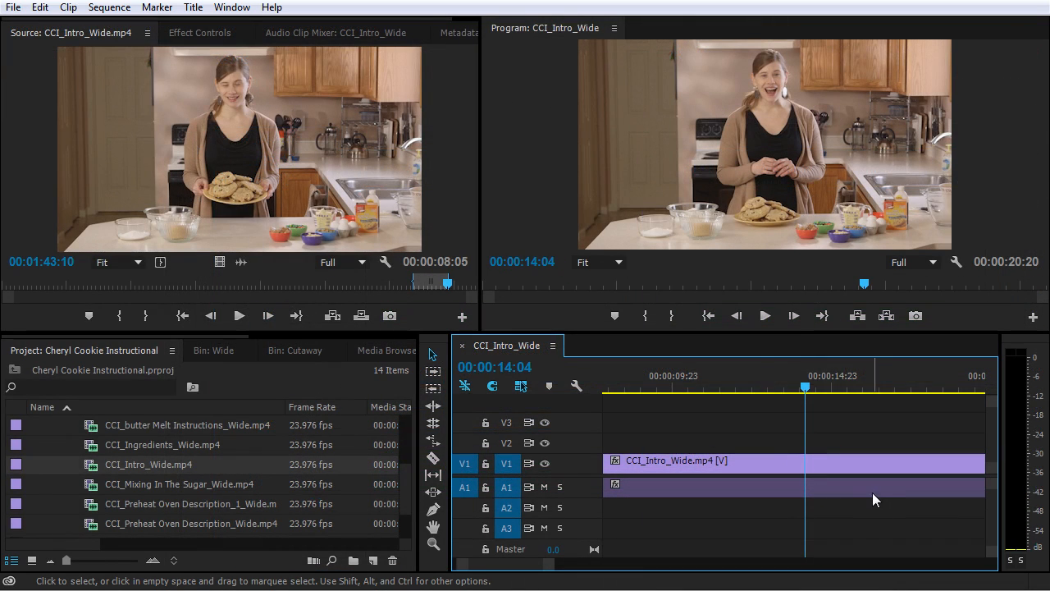
Insert the source clip into the sequence at 00:00:14:04, then undo the insert.
click(460, 221)
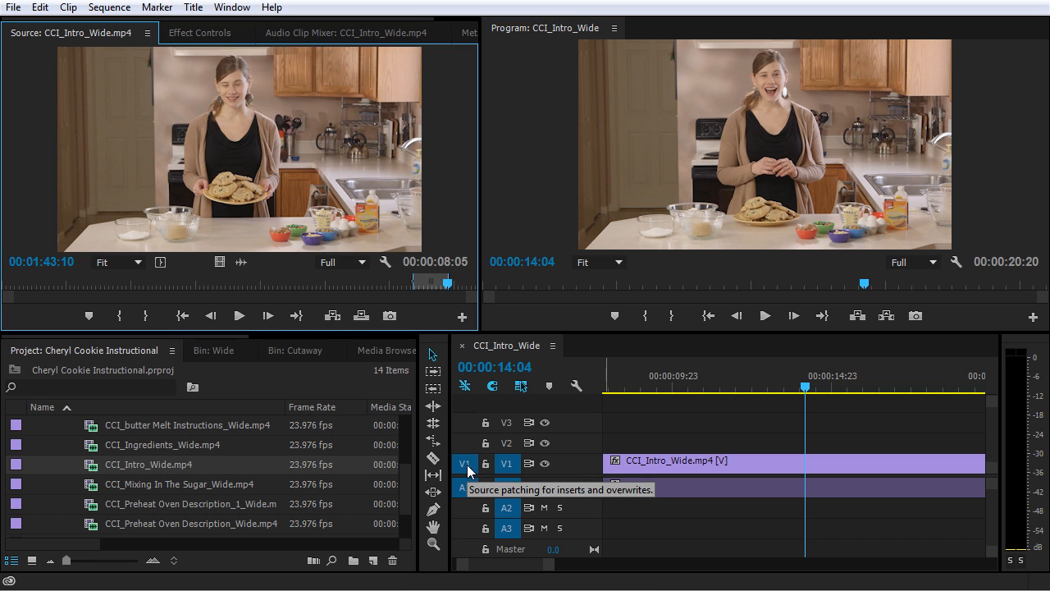
alt+scroll(725, 460, down, 1)
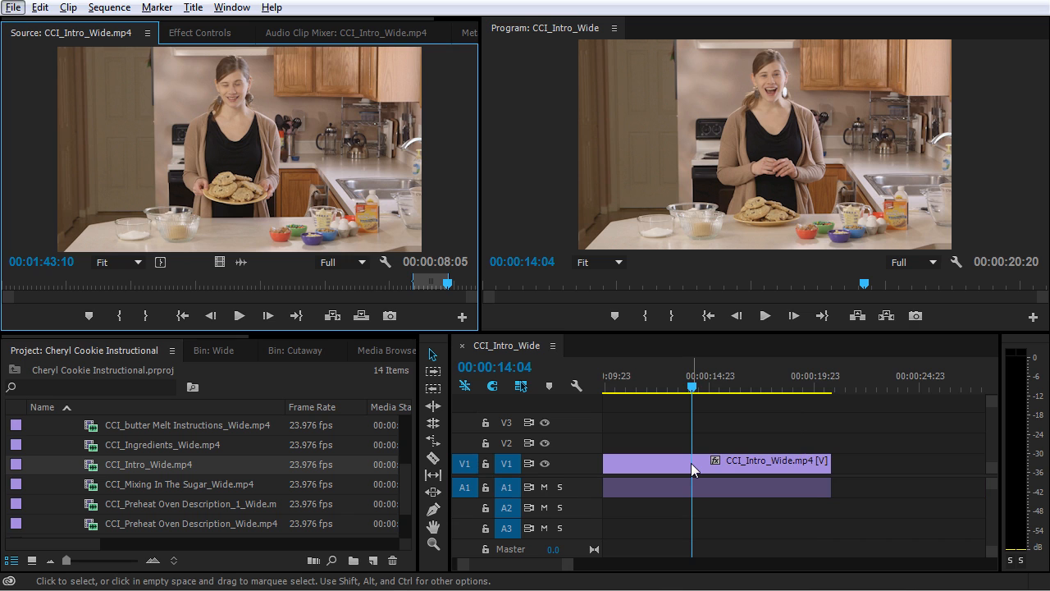
alt+scroll(691, 463, down, 3)
alt+scroll(690, 463, down, 1)
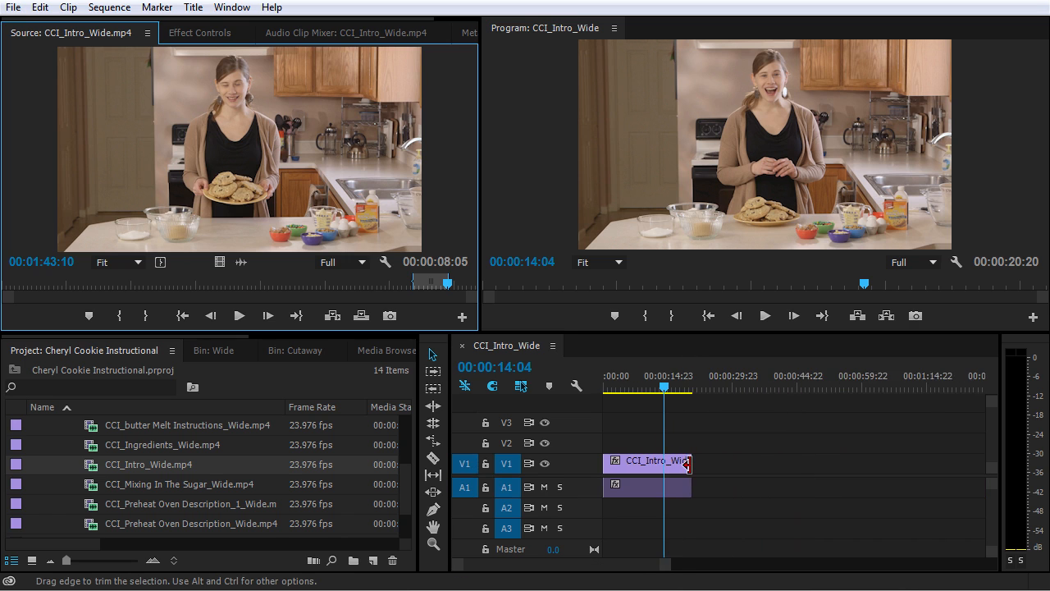
click(557, 571)
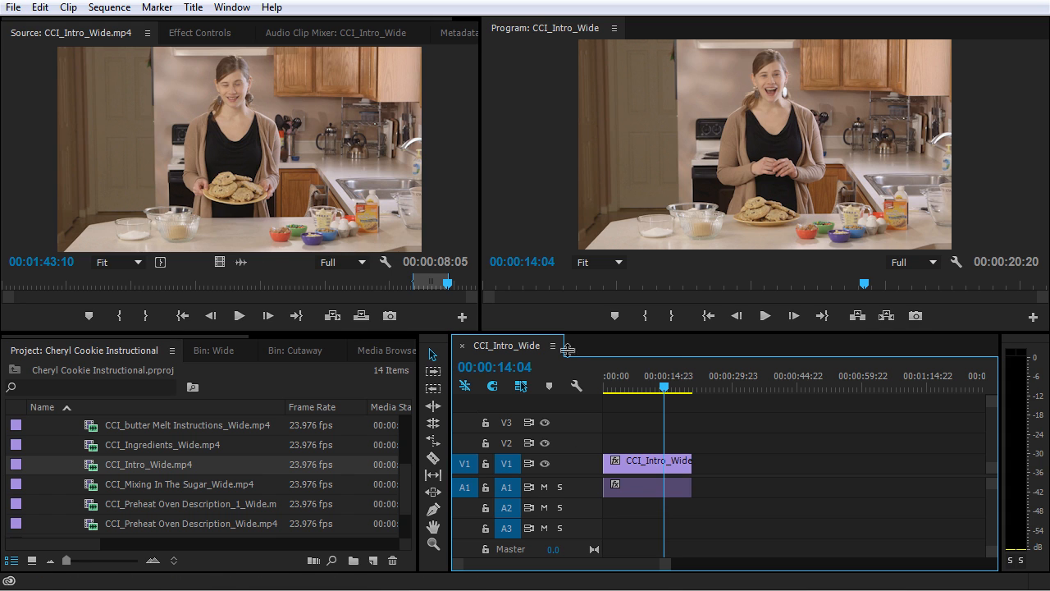
click(334, 318)
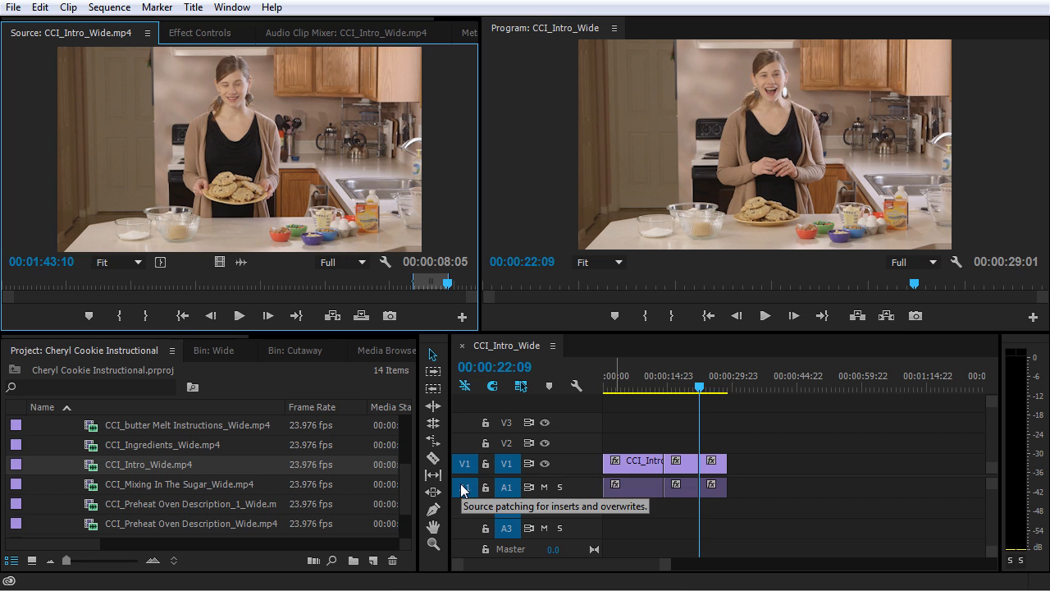
key(ctrl+z)
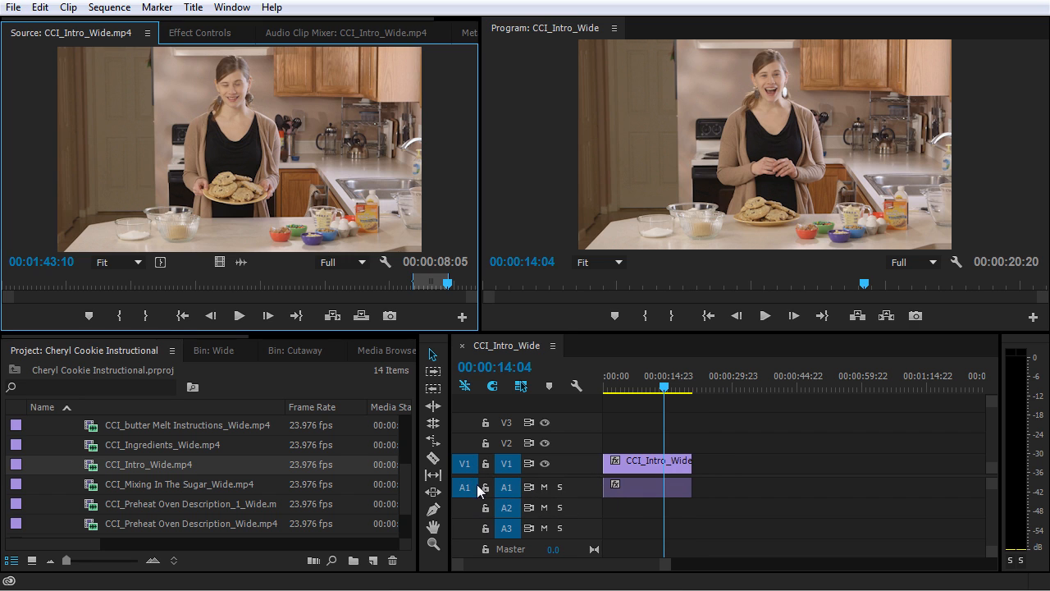
Patch the source video to V2 and audio to A2, insert the source clip at the playhead, and undo it.
click(468, 495)
click(472, 510)
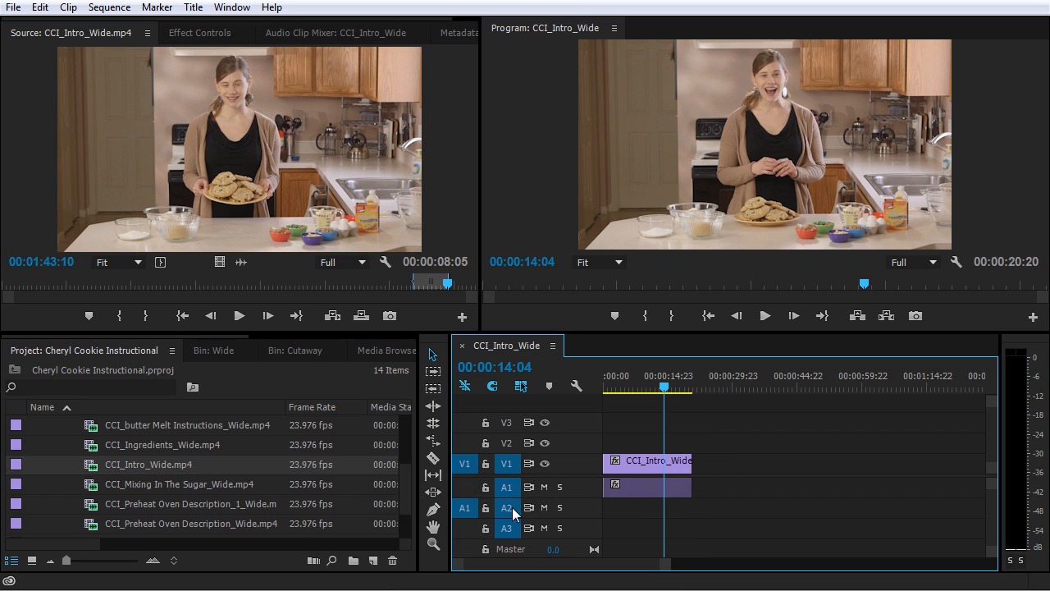
click(476, 443)
click(463, 445)
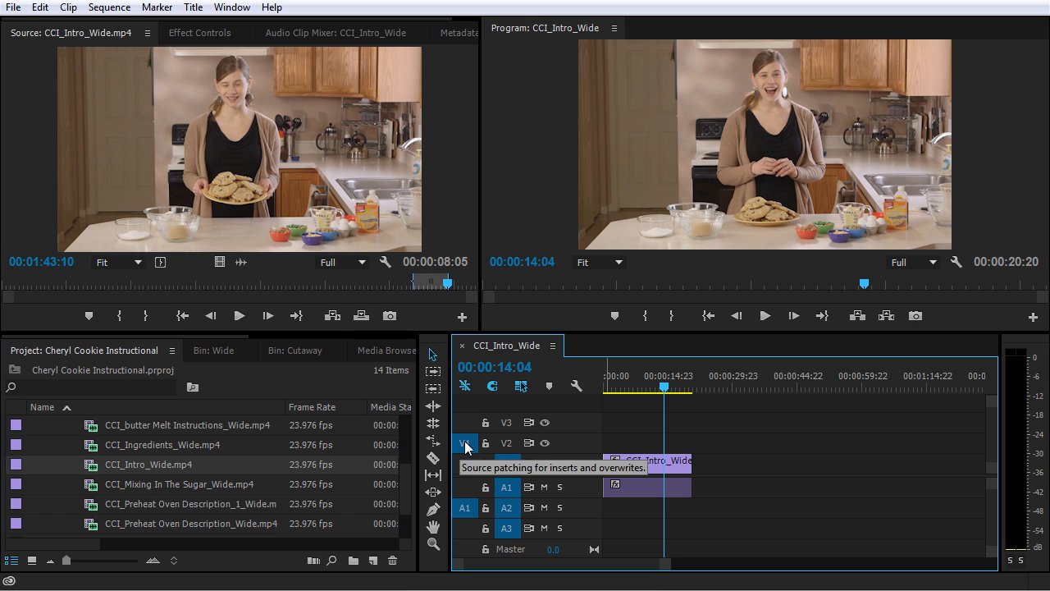
click(333, 316)
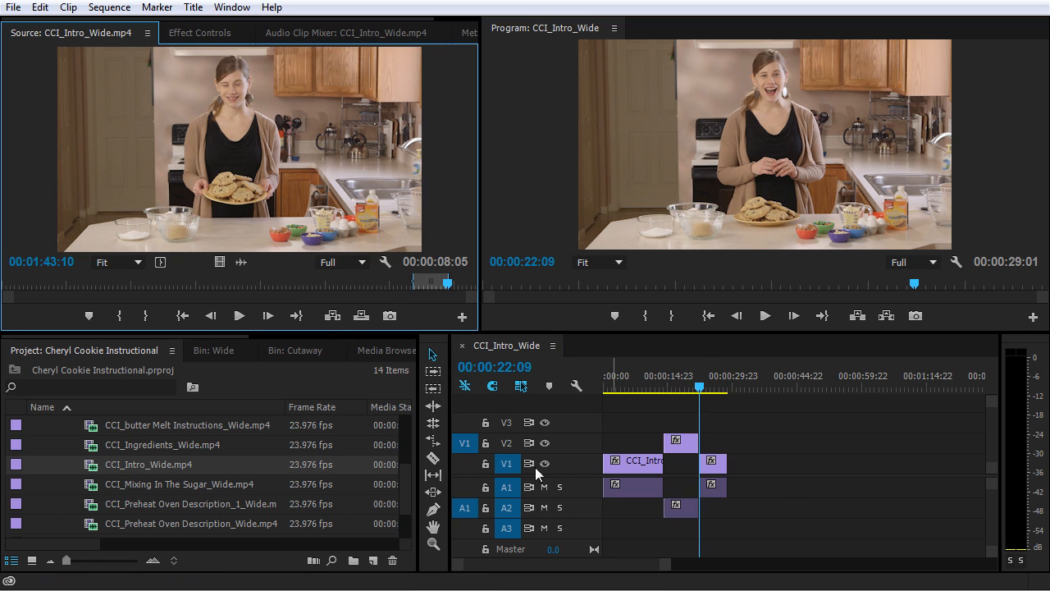
key(ctrl+z)
Reset source patching to V1 and A1 and overwrite the source clip at the playhead.
click(464, 490)
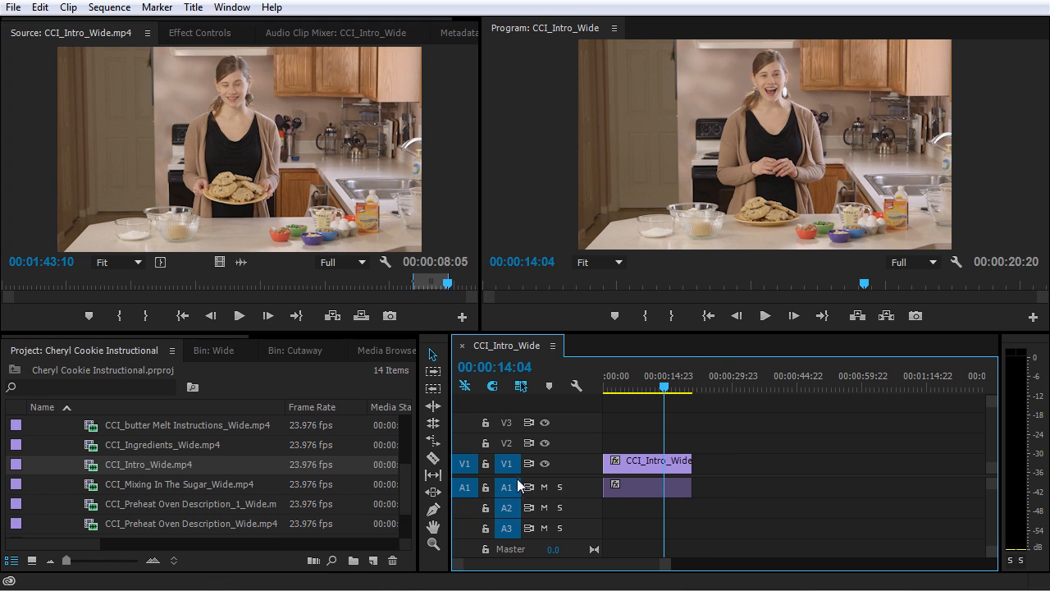
click(361, 317)
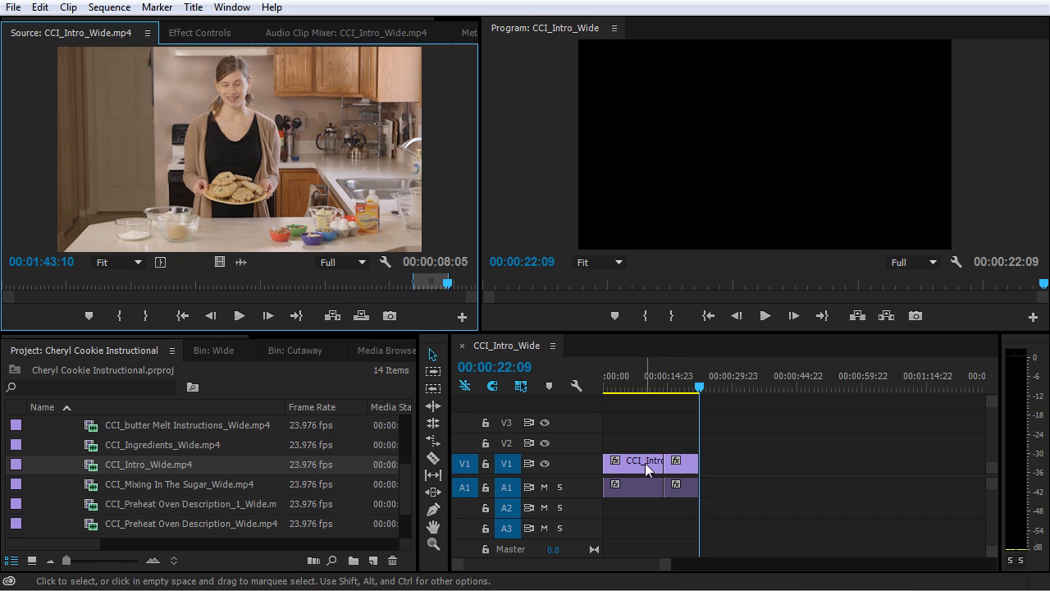
Play back the sequence from 00:00:12:22 to review the overwritten section.
click(660, 383)
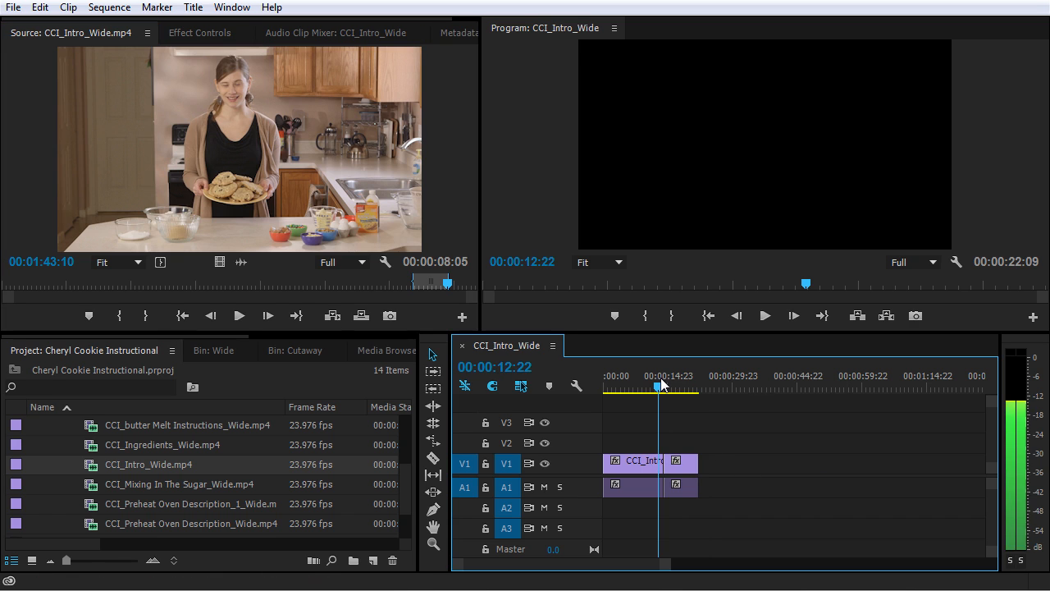
key(space)
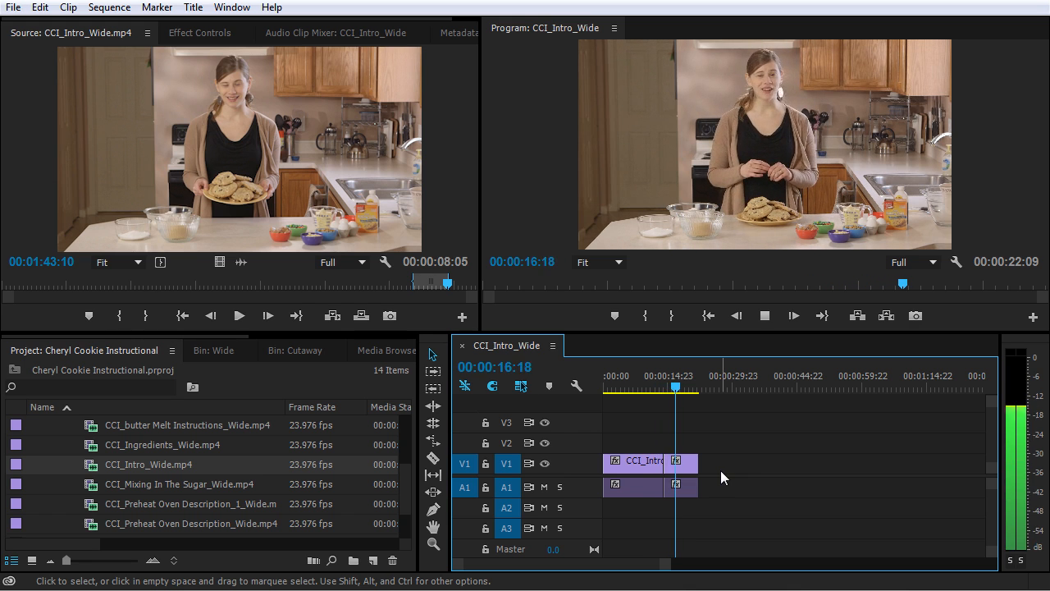
key(space)
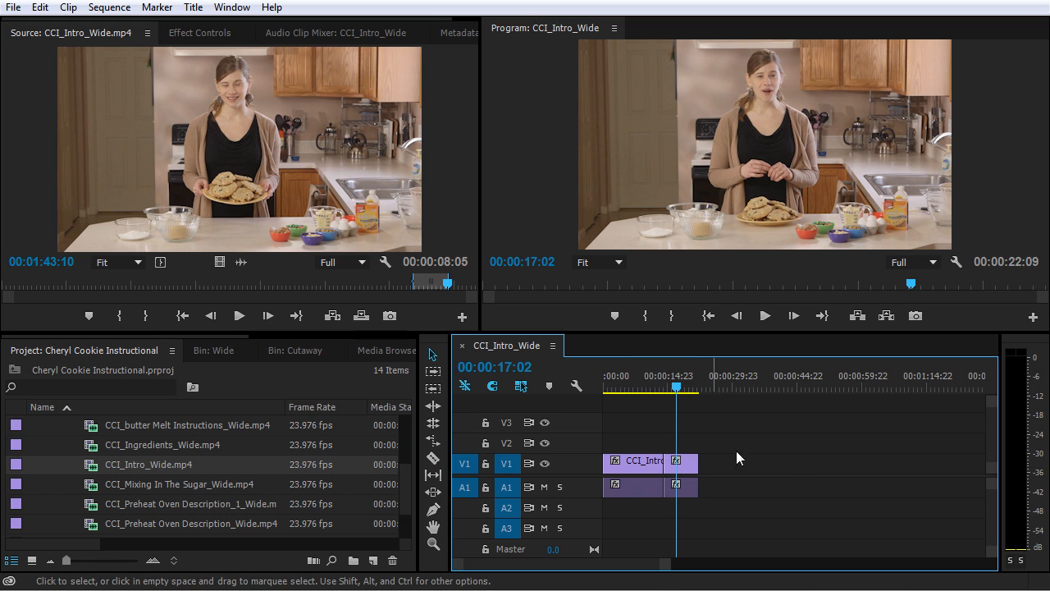
Undo the overwrite edit.
key(ctrl+z)
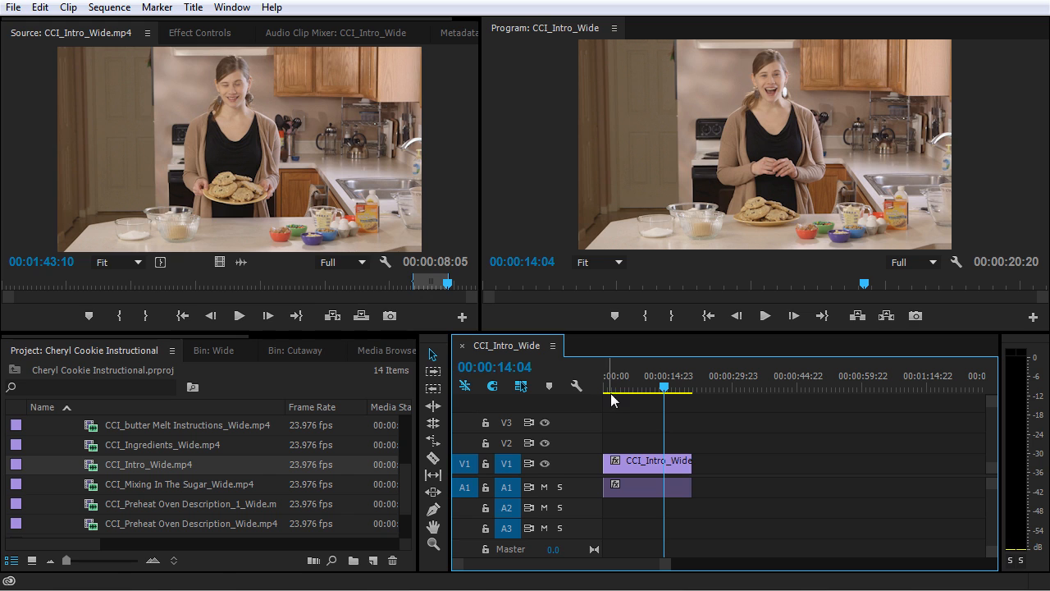
click(458, 214)
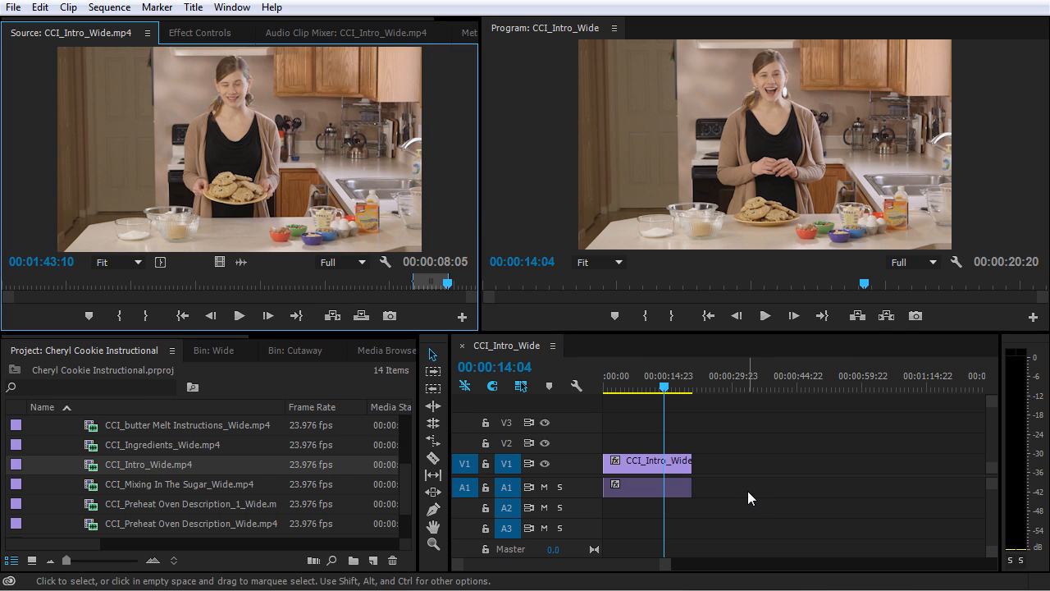
Overwrite the source clip into the sequence at the playhead again and play back from about 00:00:13:03.
key(period)
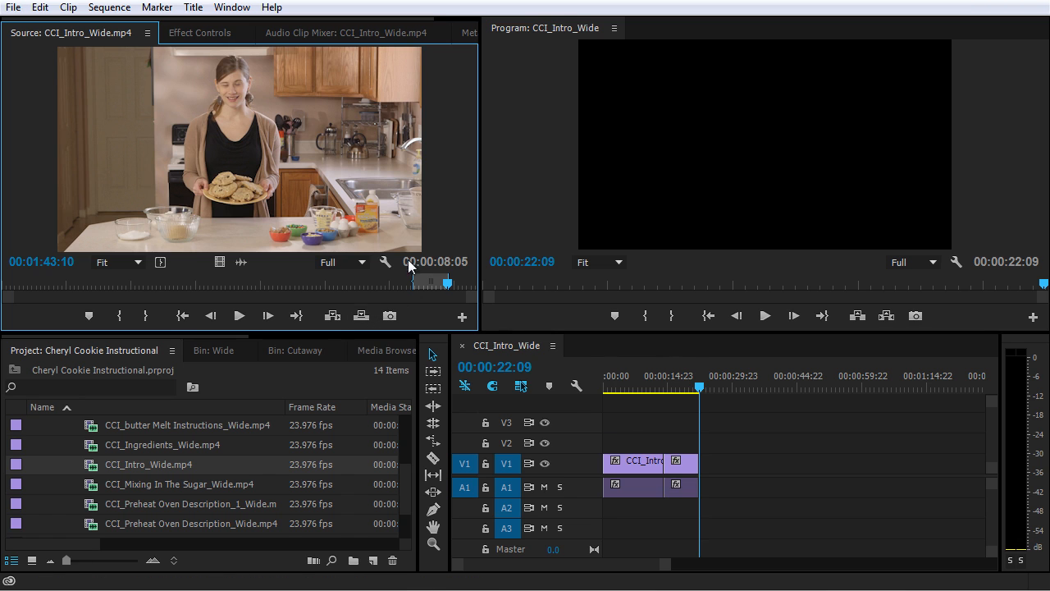
click(661, 384)
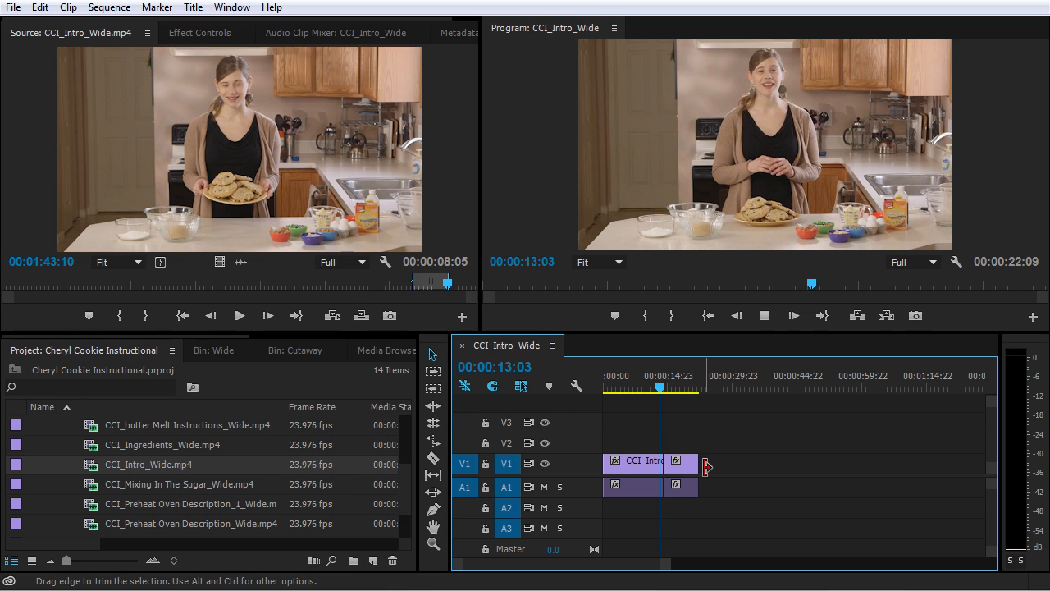
key(space)
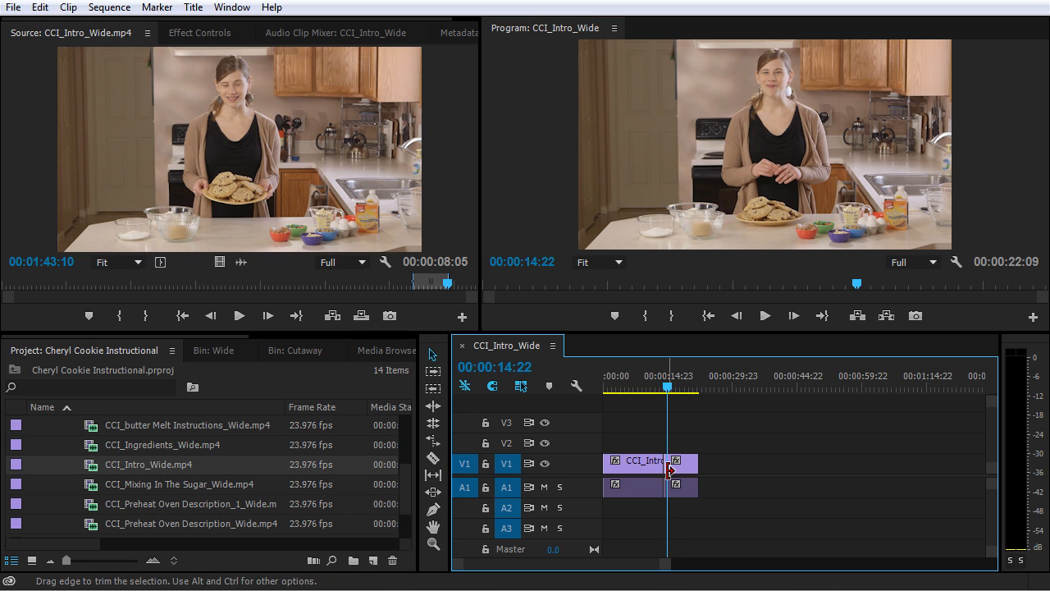
Ripple trim the second clip's start by 9 frames, review the cut, and ripple it back out.
alt+scroll(668, 462, up, 4)
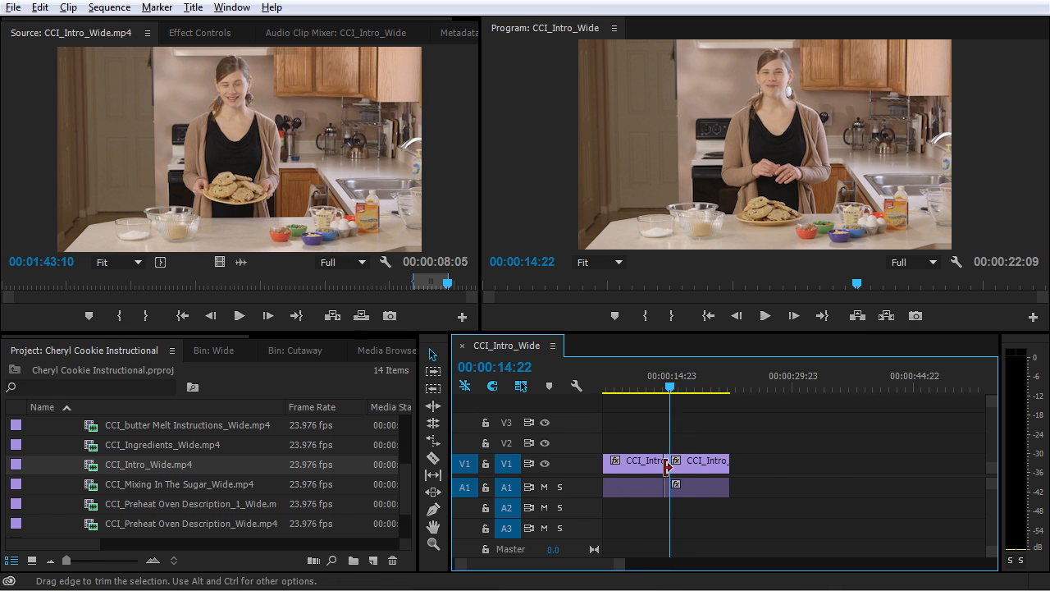
mouse_move(653, 388)
mouse_down()
mouse_move(685, 391)
mouse_move(664, 390)
mouse_move(672, 392)
mouse_up()
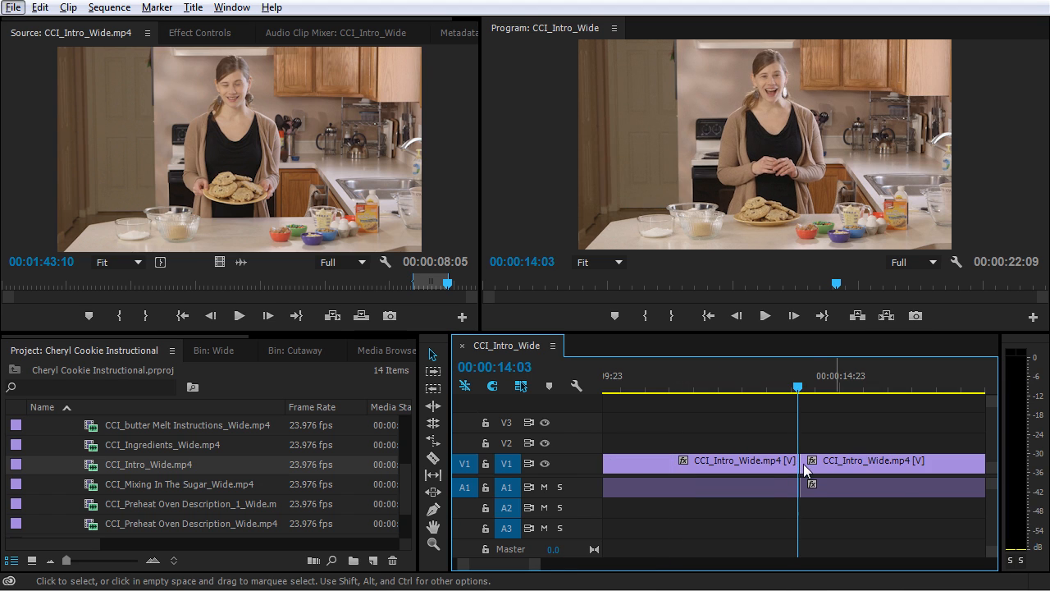
click(804, 464)
drag(809, 461, 827, 463)
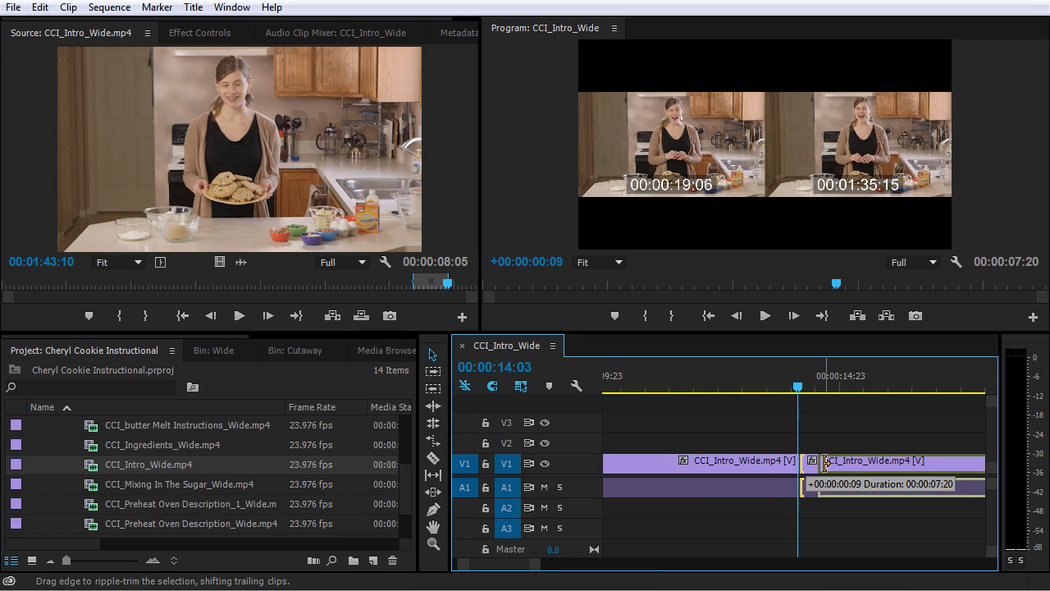
drag(827, 463, 826, 464)
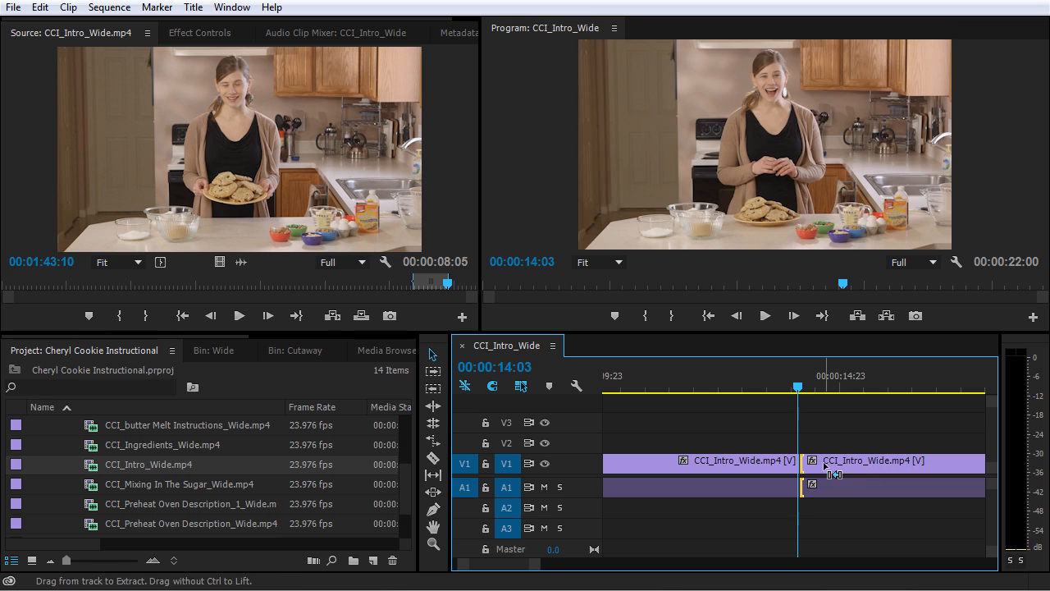
click(754, 385)
key(space)
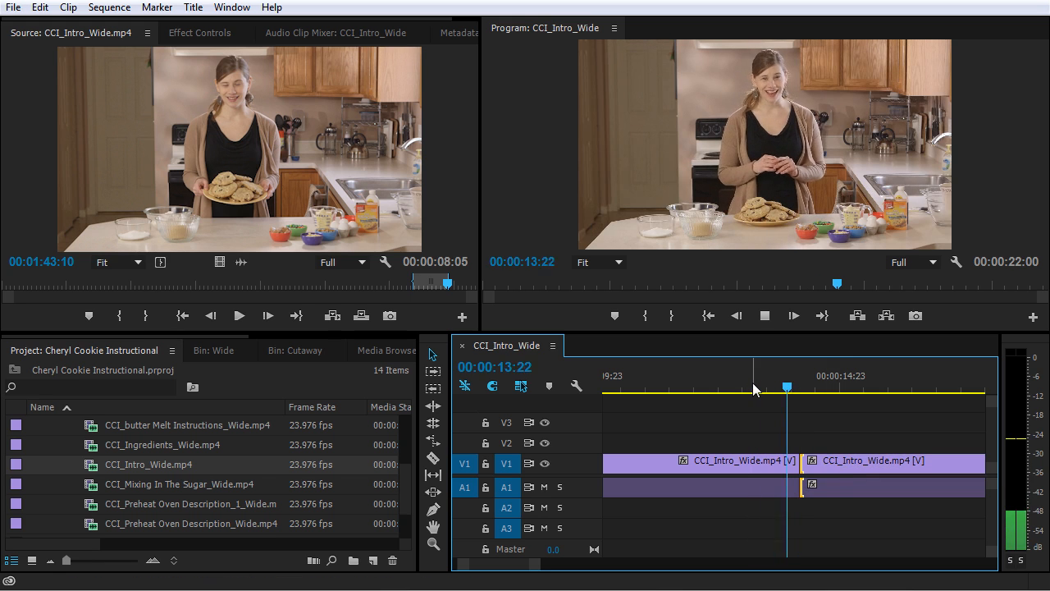
click(803, 387)
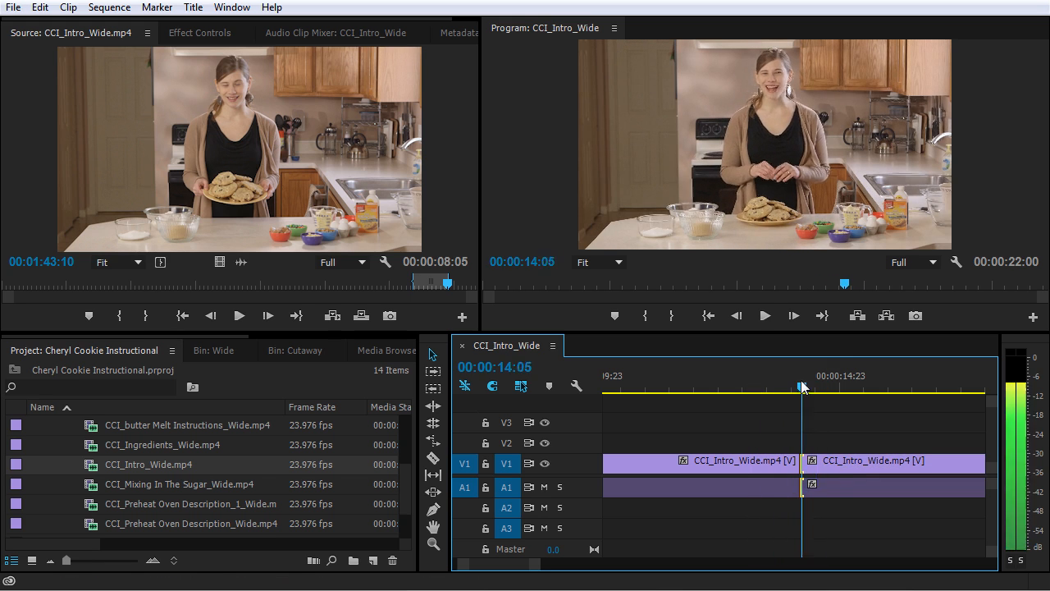
drag(803, 387, 782, 387)
drag(805, 465, 793, 471)
Ripple trim the end of the first clip by 3 frames at the cut.
click(765, 393)
key(space)
key(space)
drag(754, 380, 794, 397)
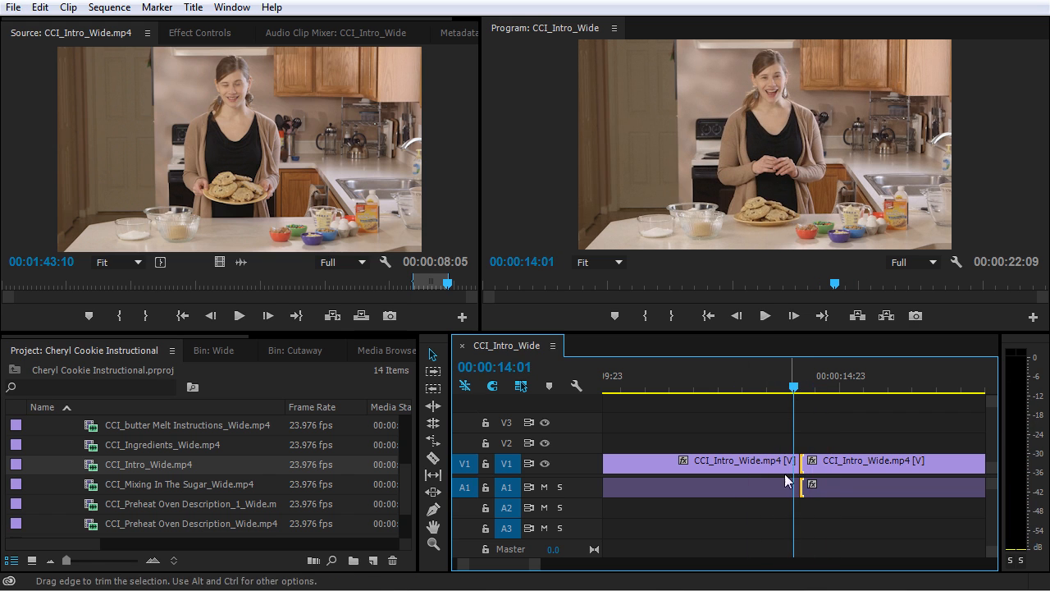
click(786, 464)
drag(792, 462, 790, 462)
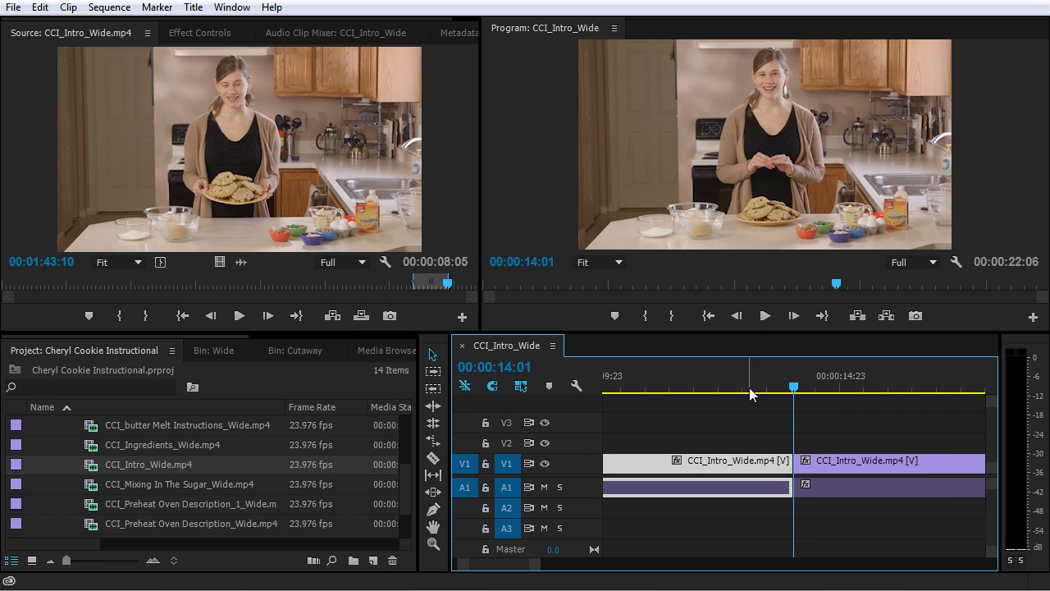
Play back the sequence around the trimmed cut at different timeline zoom levels.
drag(763, 391, 740, 394)
key(space)
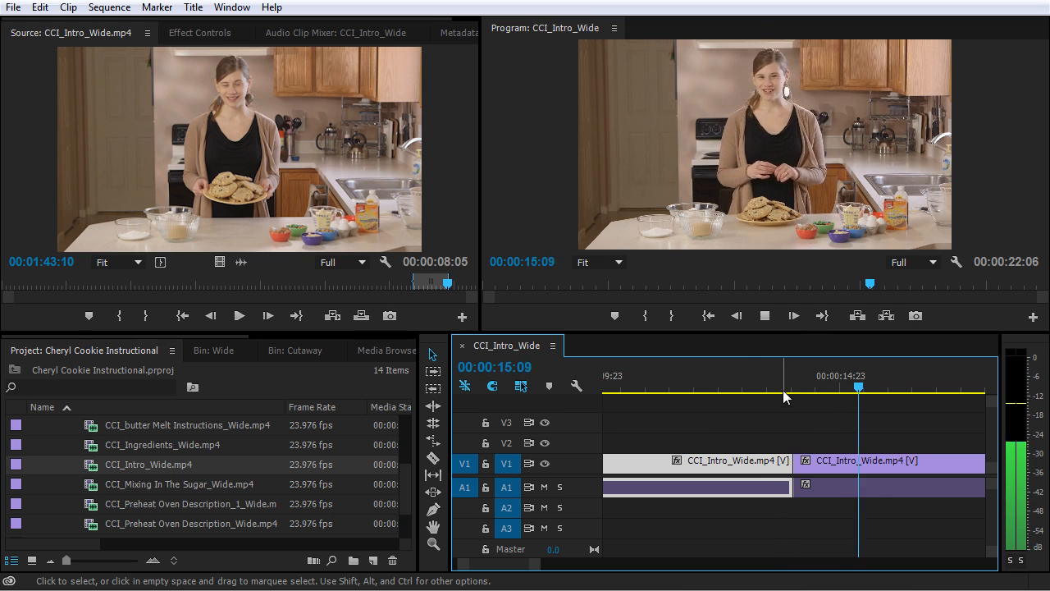
click(764, 387)
key(space)
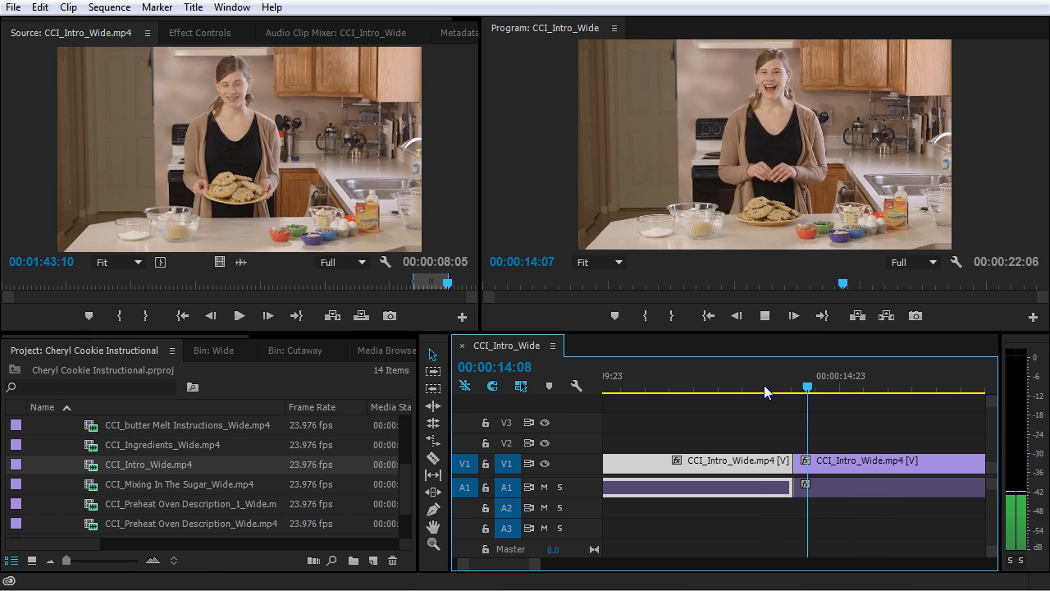
click(809, 421)
key(minus)
key(minus)
key(minus)
key(minus)
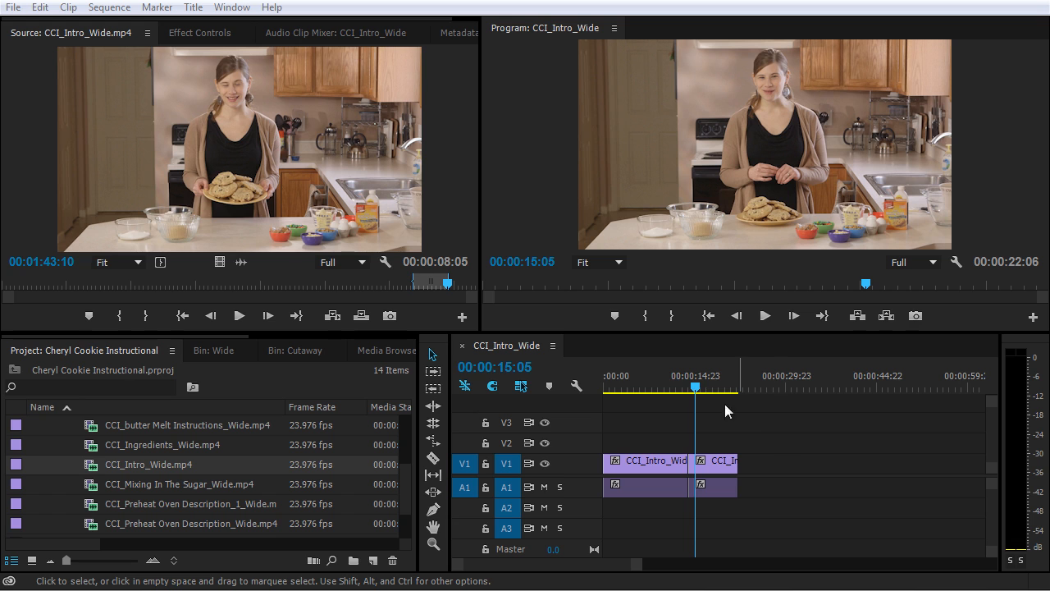
key(space)
key(equal)
key(equal)
key(equal)
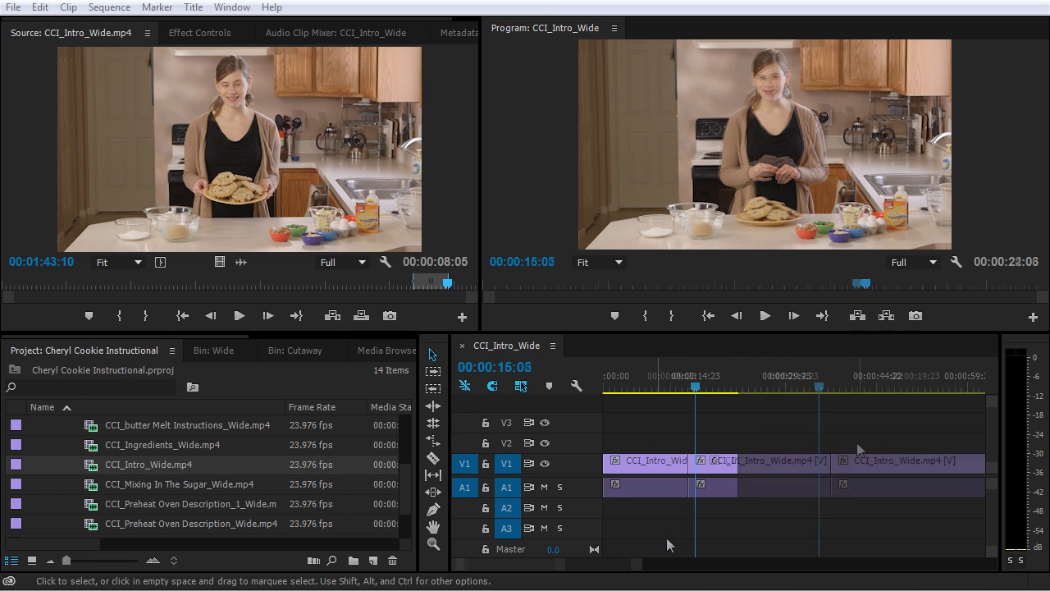
key(space)
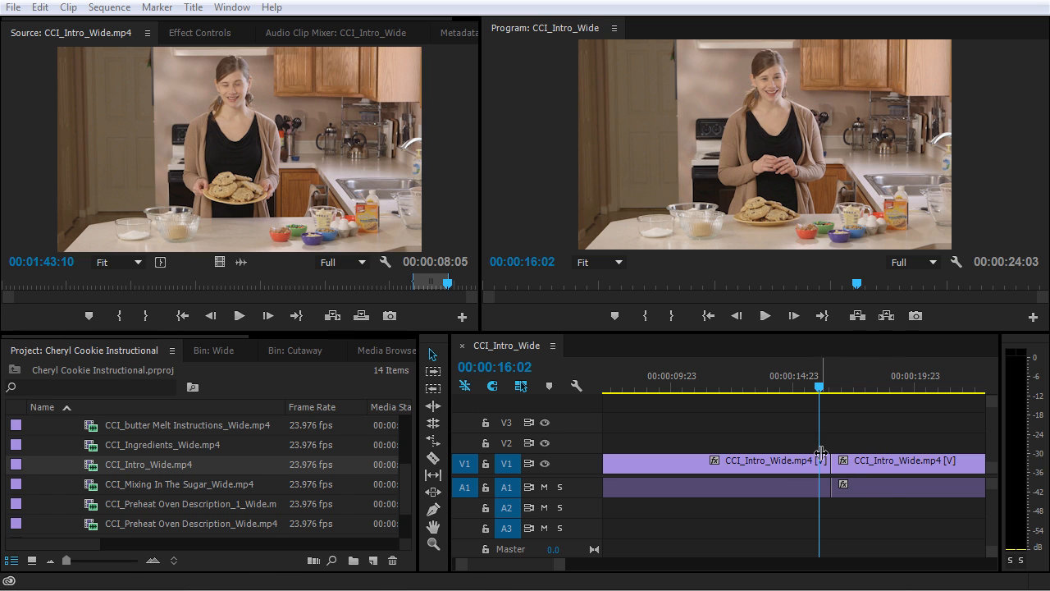
Perform a rolling edit on the cut between the two clips, moving it earlier and back.
click(872, 443)
key(minus)
key(minus)
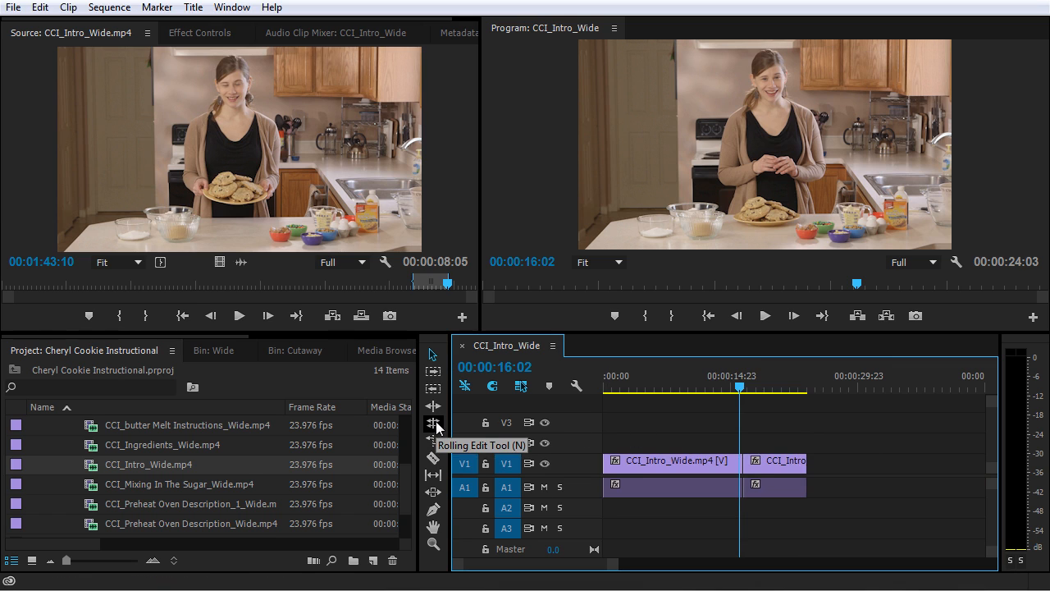
click(746, 465)
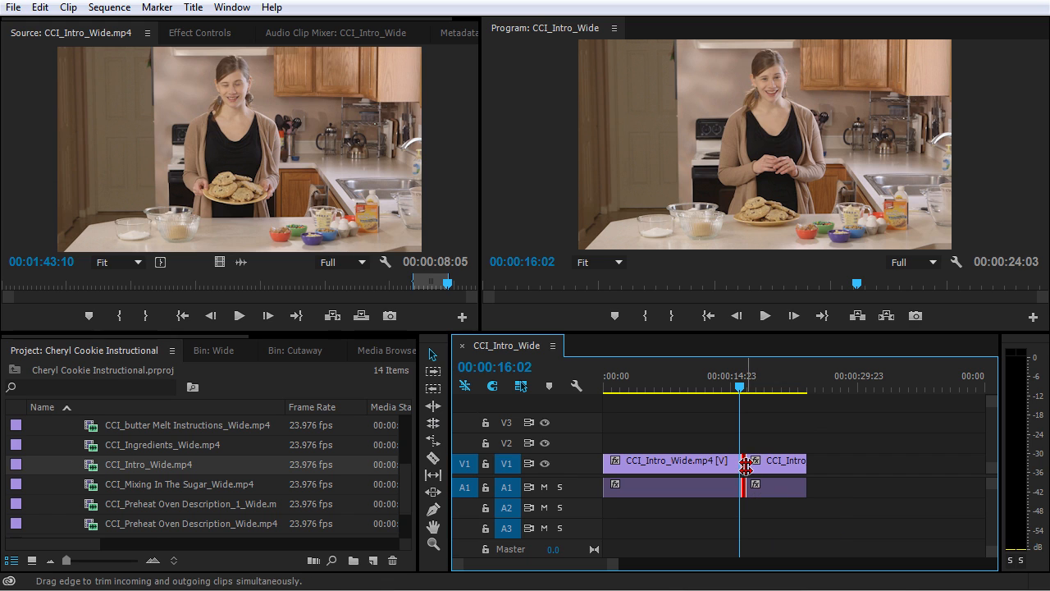
drag(746, 466, 733, 468)
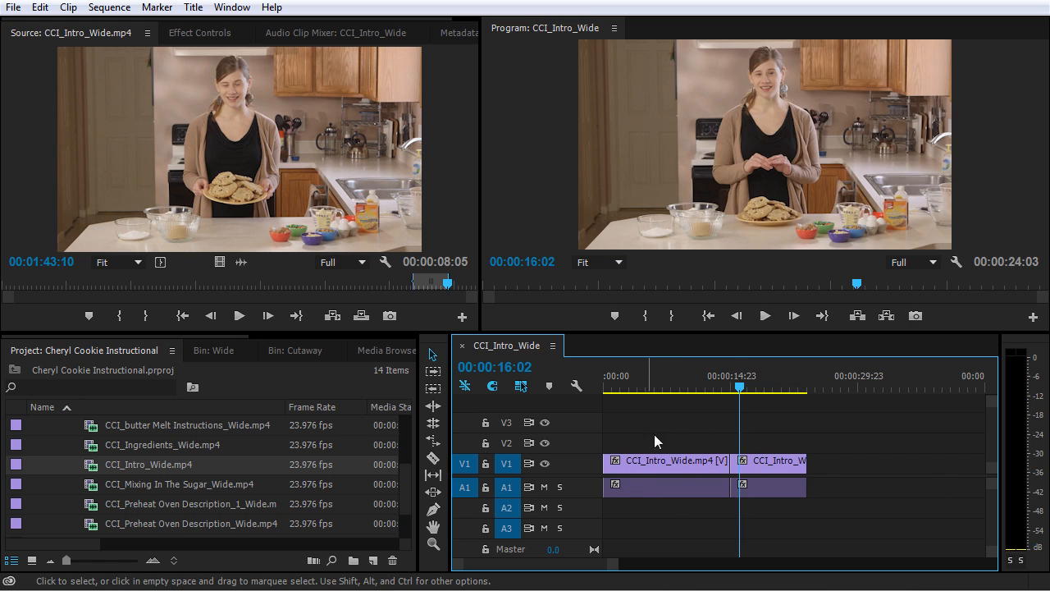
drag(732, 464, 744, 464)
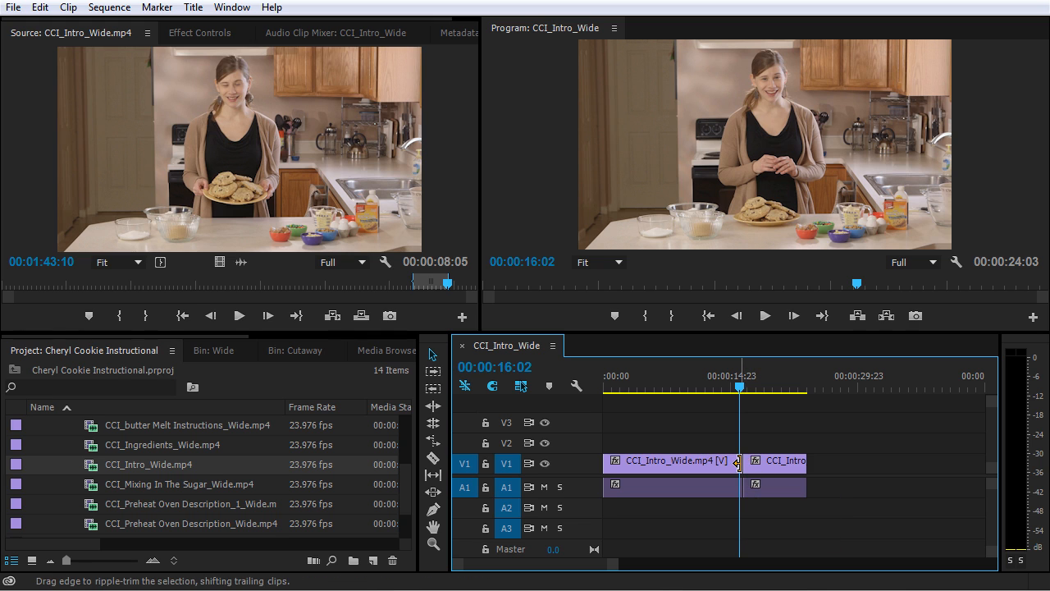
Ripple trim the first clip's end shorter and undo it.
drag(738, 464, 708, 468)
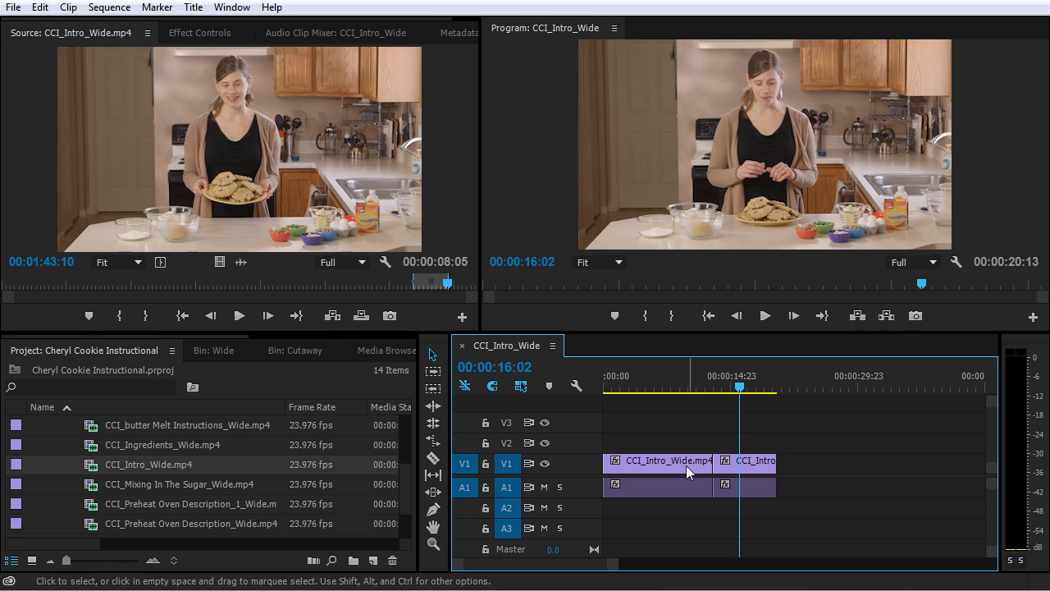
click(683, 465)
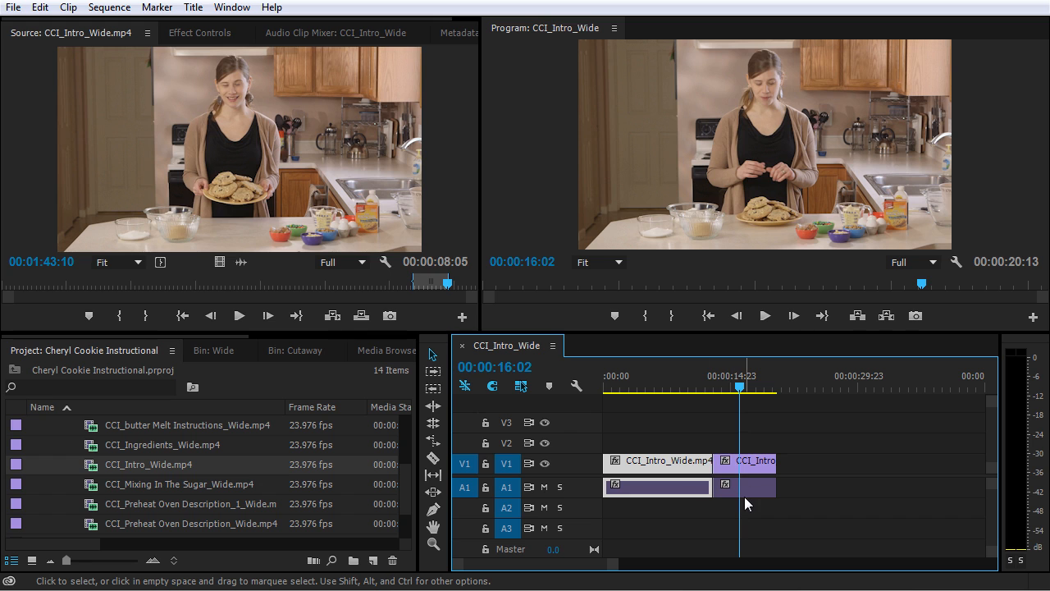
key(ctrl+z)
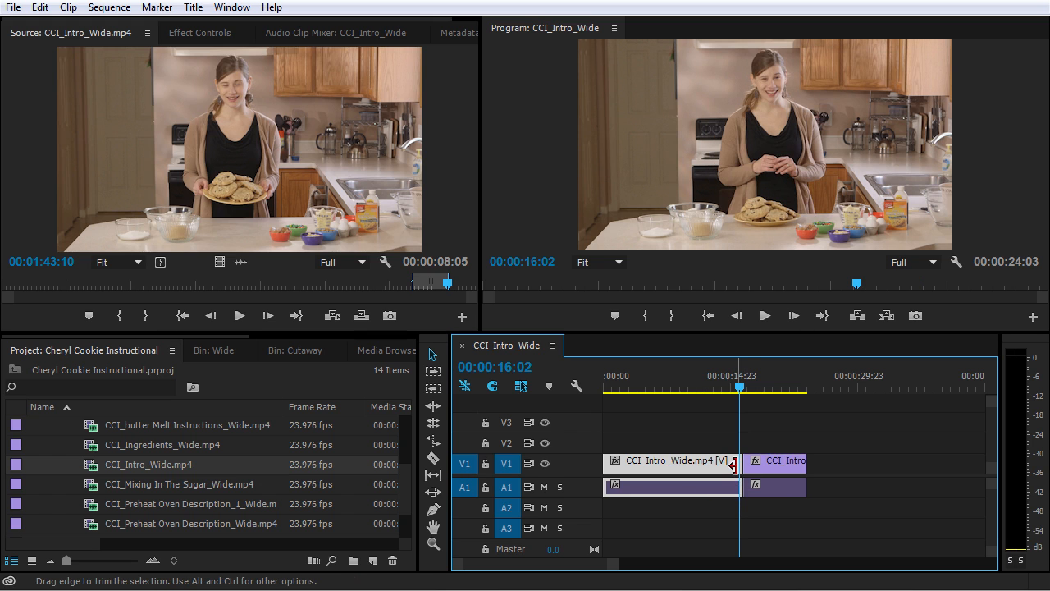
Trim the first clip's end leaving a gap, ripple delete the gap, and undo both edits.
drag(734, 465, 716, 465)
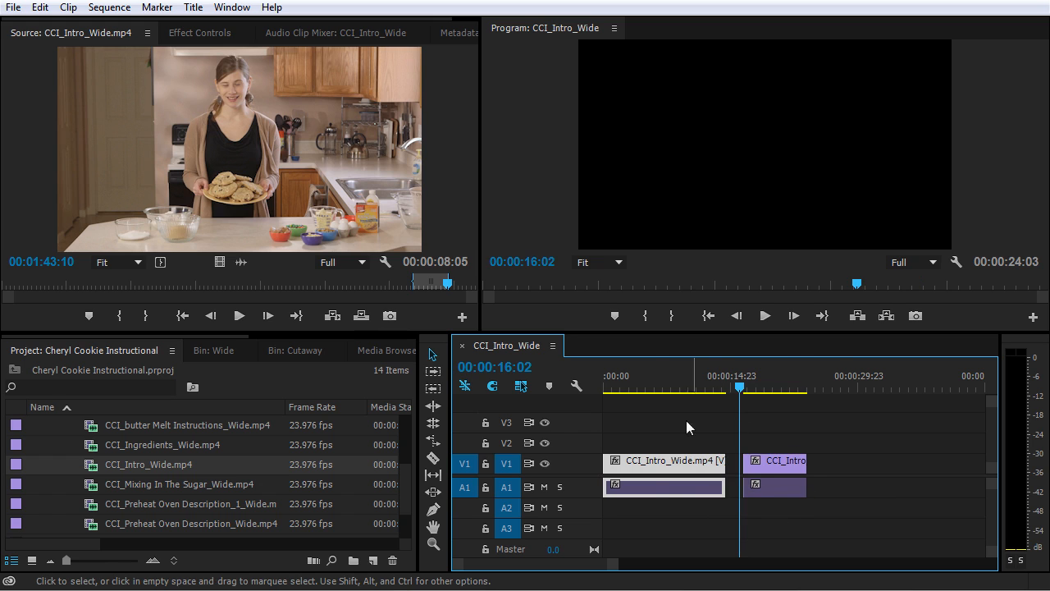
click(769, 467)
drag(769, 468, 755, 472)
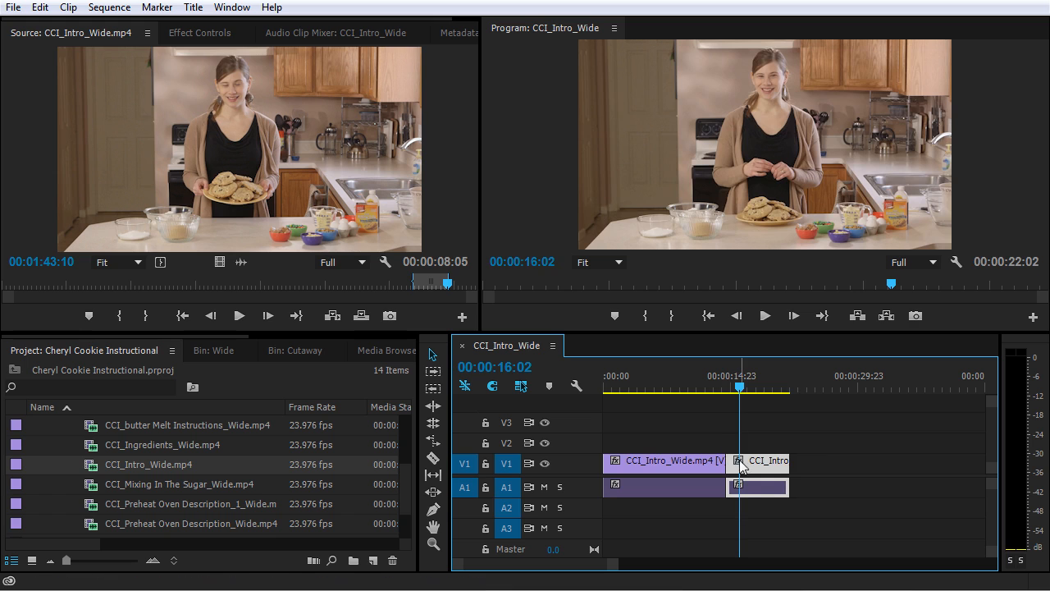
drag(755, 494, 772, 492)
right_click(734, 468)
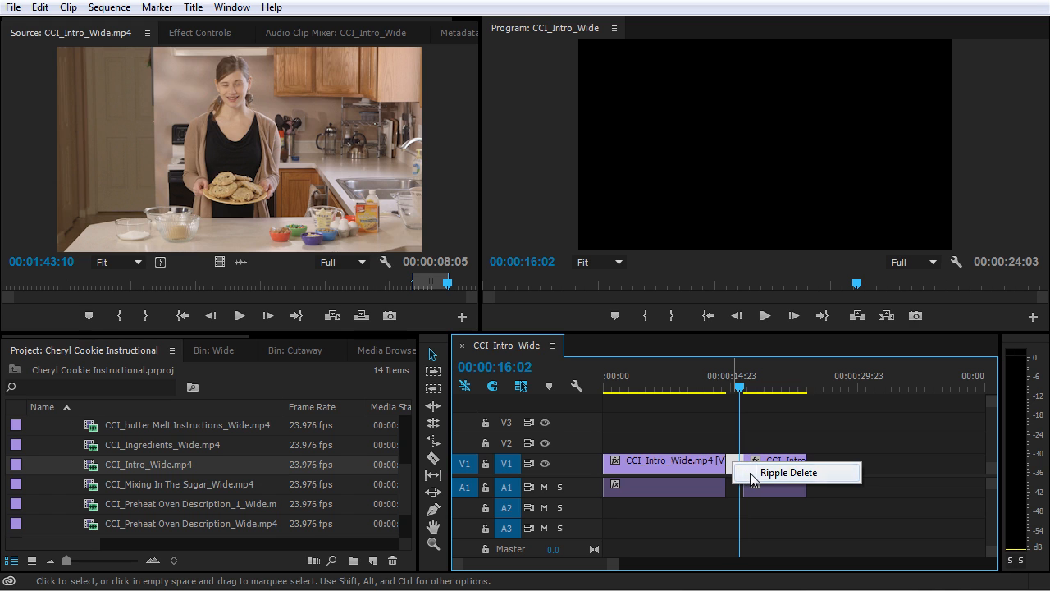
click(780, 473)
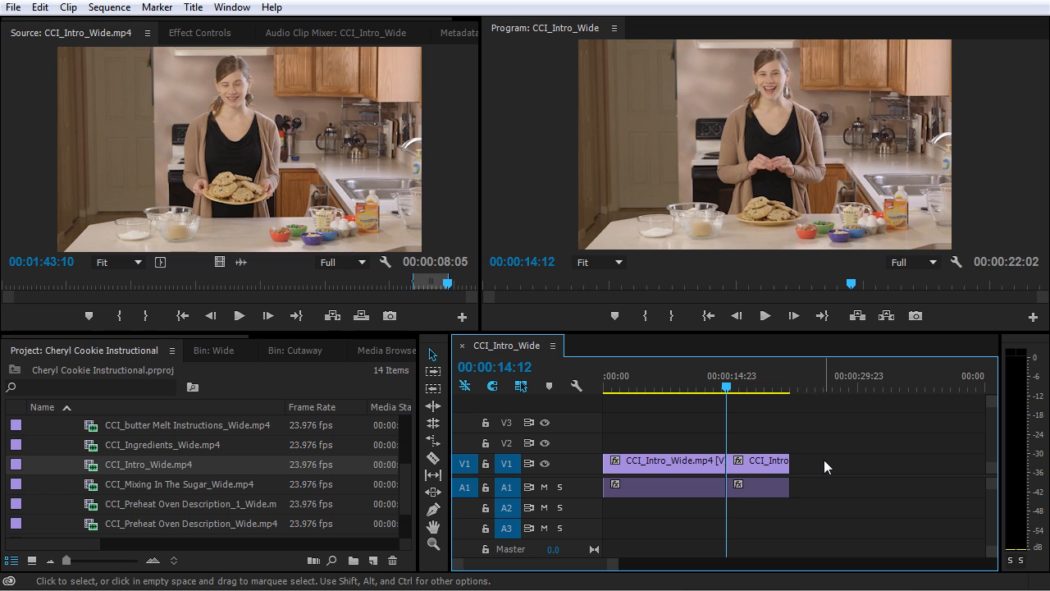
key(ctrl+z)
key(ctrl+z)
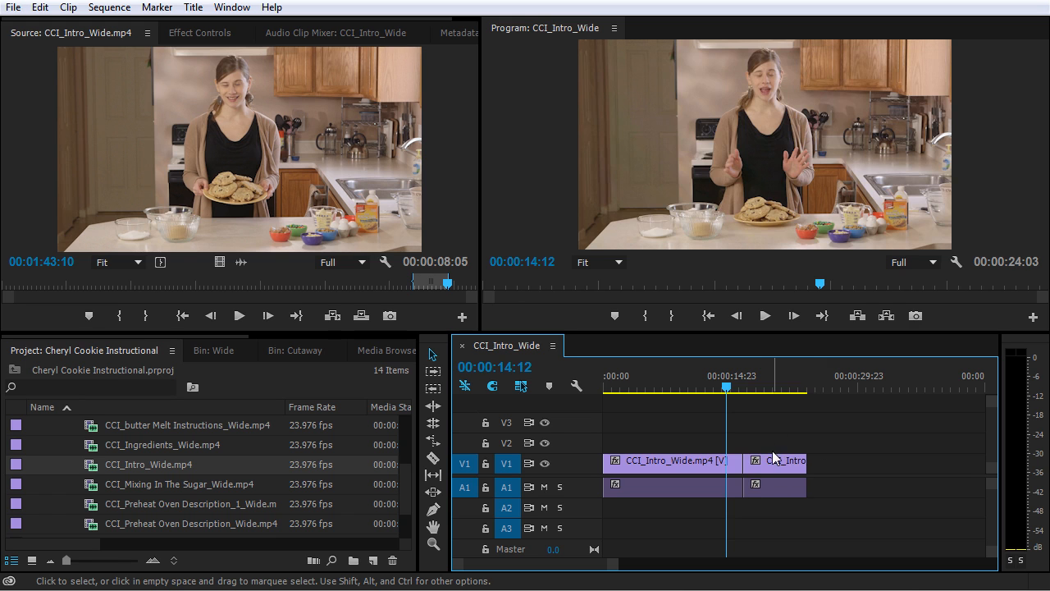
Roll the edit point between the two clips slightly earlier.
key(space)
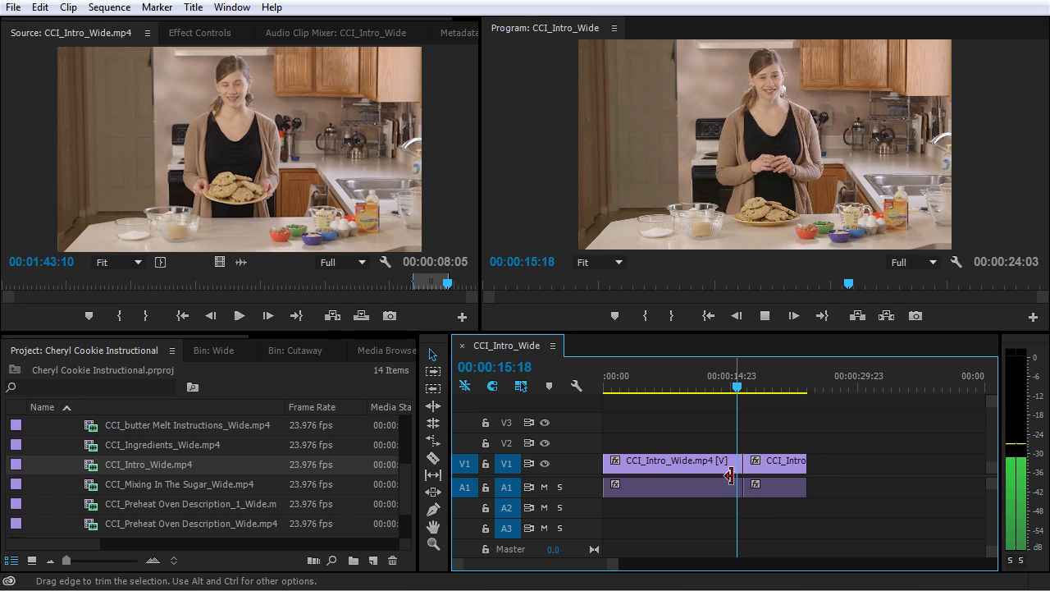
key(=)
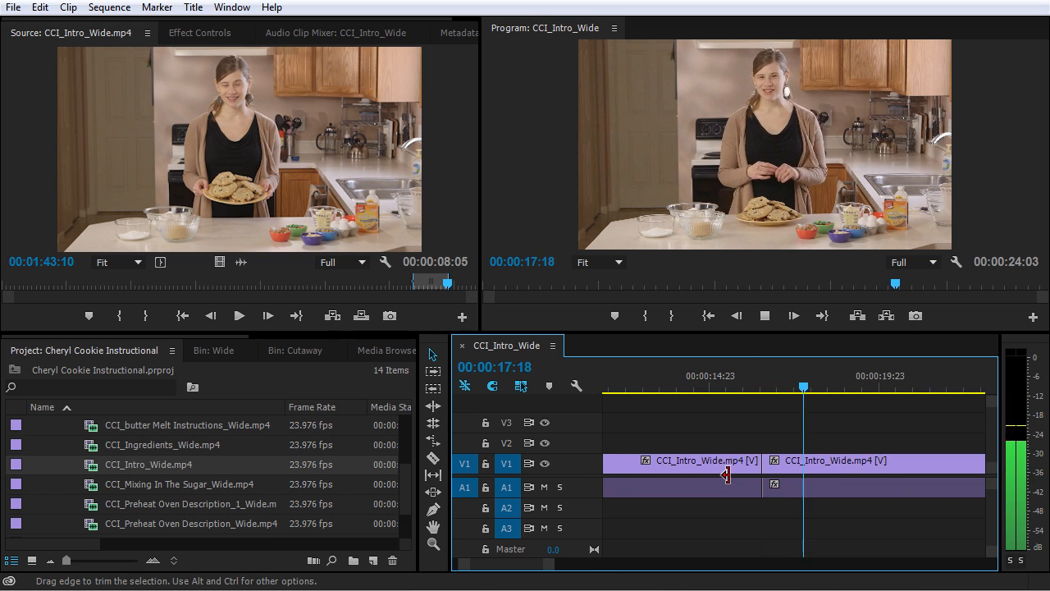
key(space)
drag(697, 377, 758, 395)
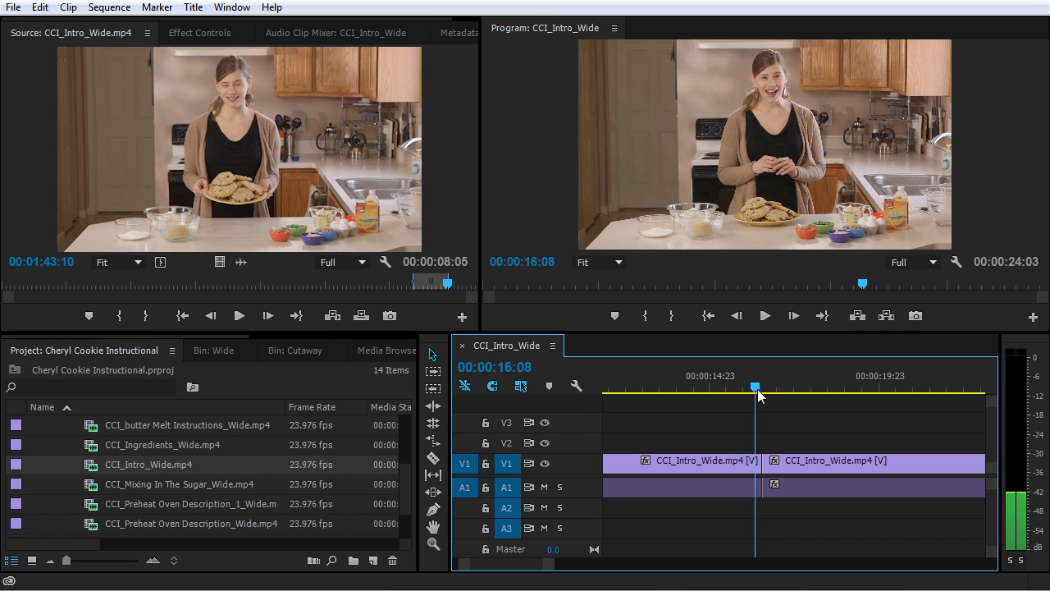
click(762, 467)
drag(763, 468, 755, 468)
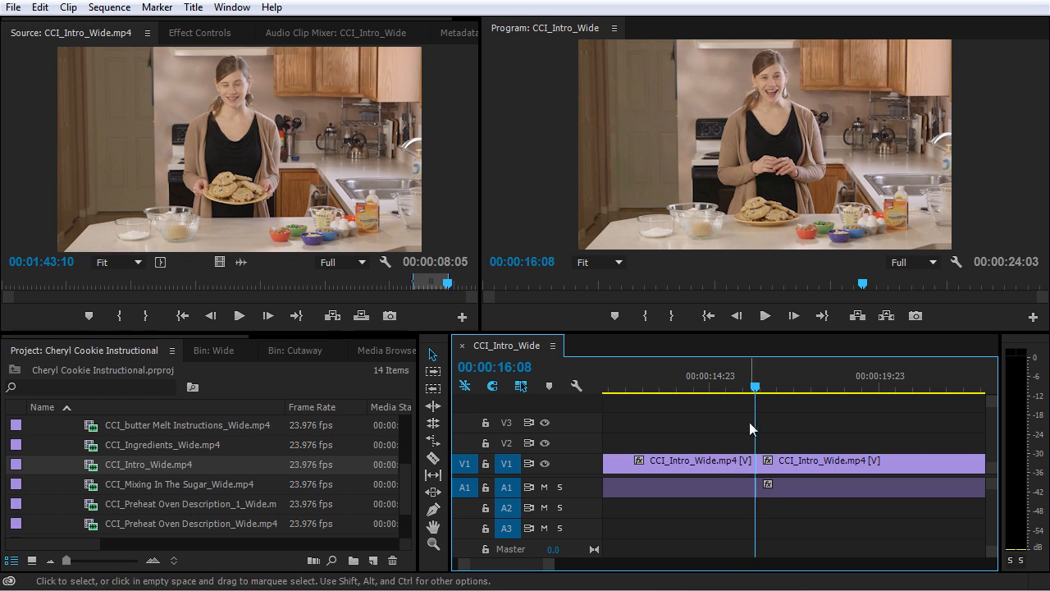
Play back the sequence across the rolled cut.
click(723, 390)
key(space)
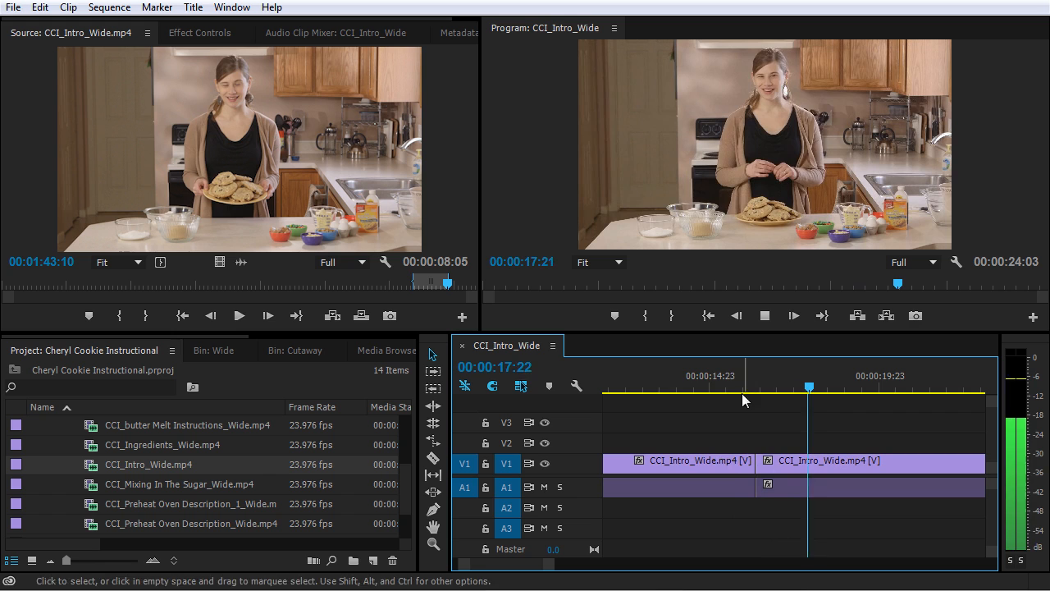
key(space)
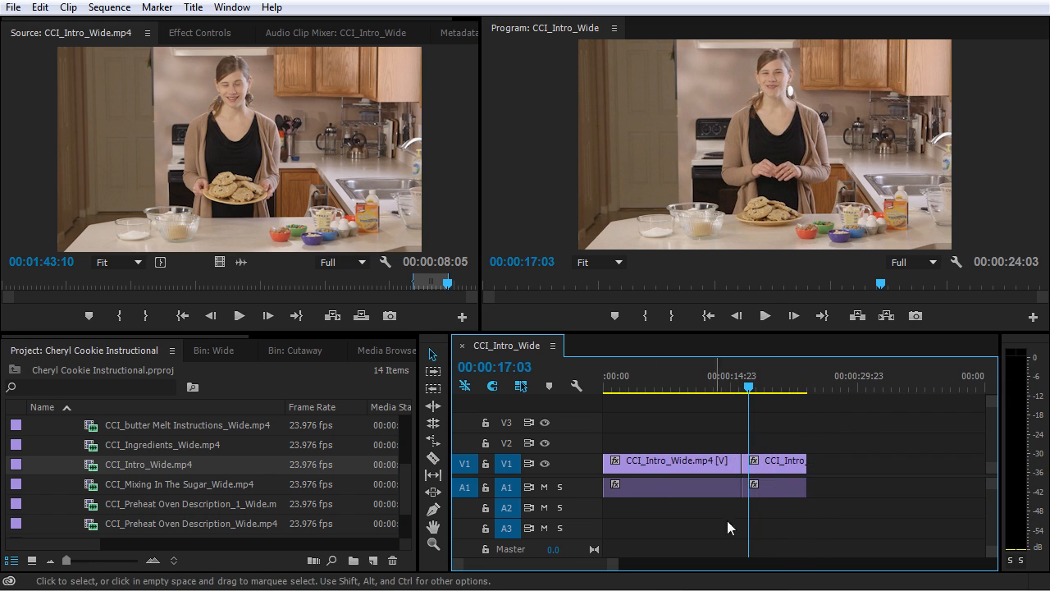